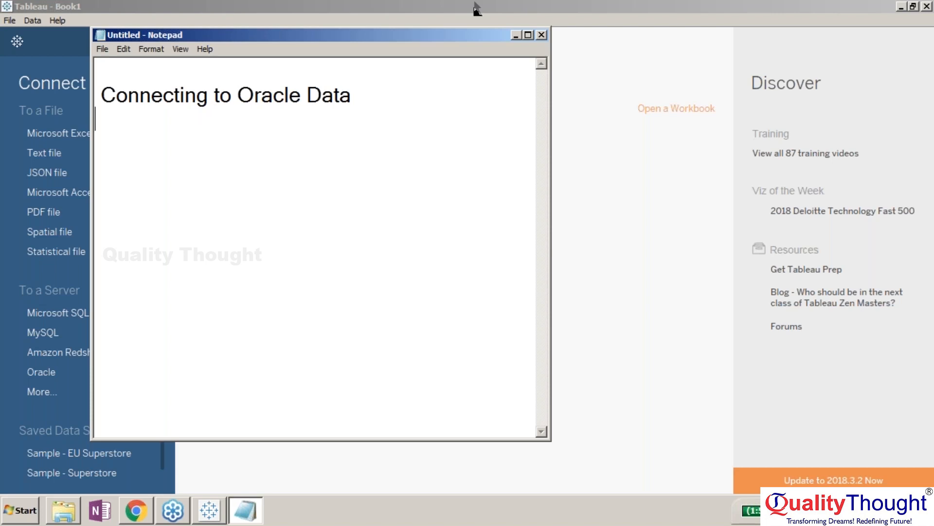
Open a command prompt and log in to SQL*Plus as hr with the account password.
key("super")
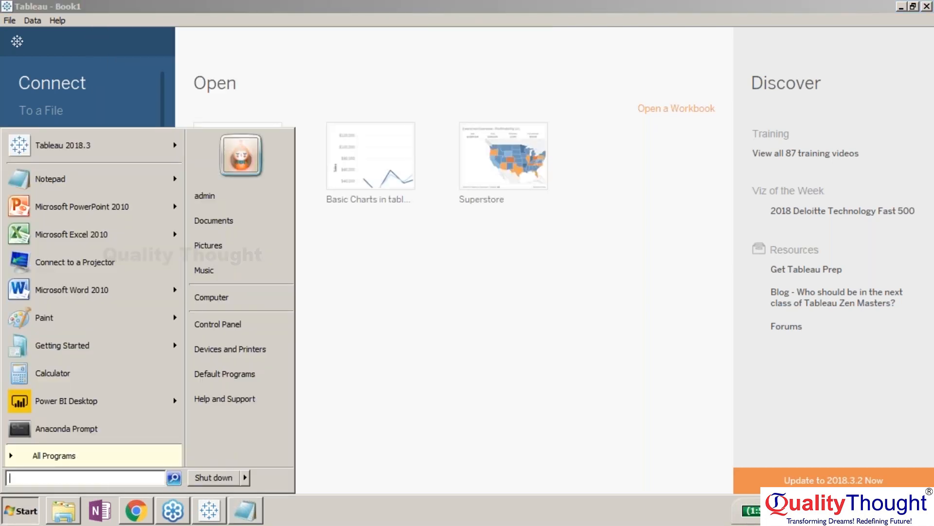
type("l")
key("Return")
type("sqlplus / a")
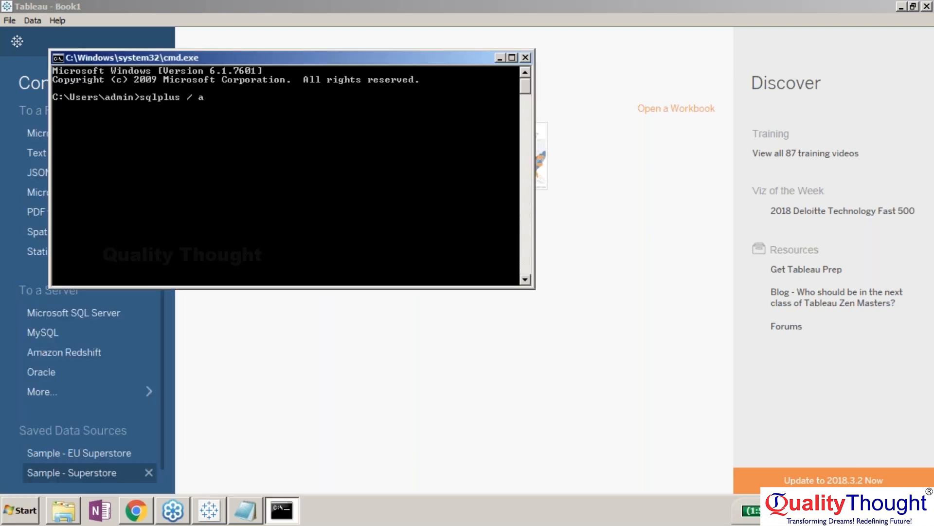
type("s sysdba")
key("BackSpace")
key("BackSpace")
key("BackSpace")
key("BackSpace")
key("BackSpace")
key("BackSpace")
key("BackSpace")
key("BackSpace")
key("BackSpace")
key("BackSpace")
key("BackSpace")
type("hr/hr")
key("Return")
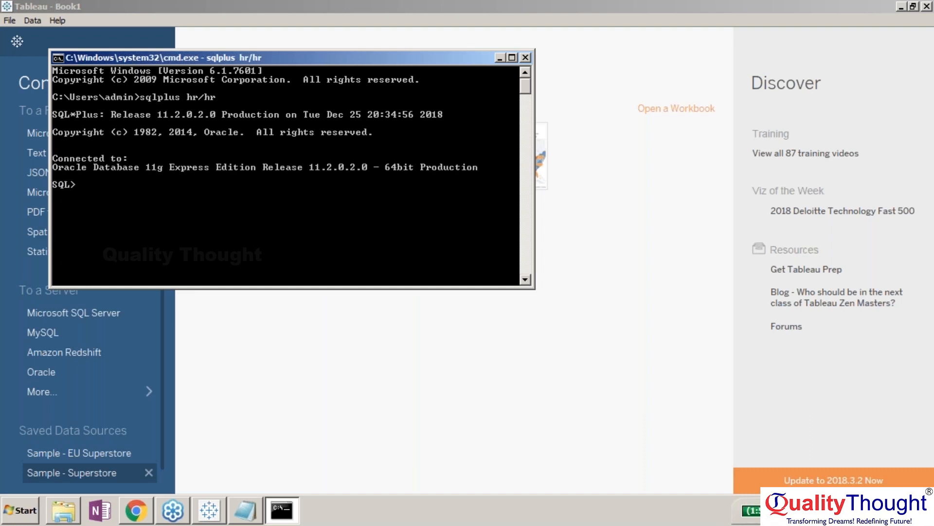
List the hr account's tables with "select * from tab;" and close the command prompt.
type("select * from tab;")
key("Return")
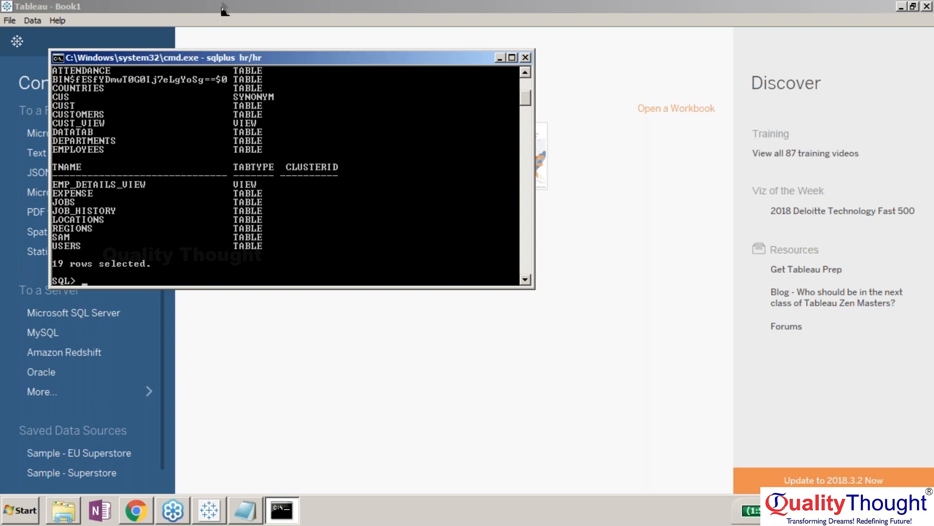
left_click(525, 57)
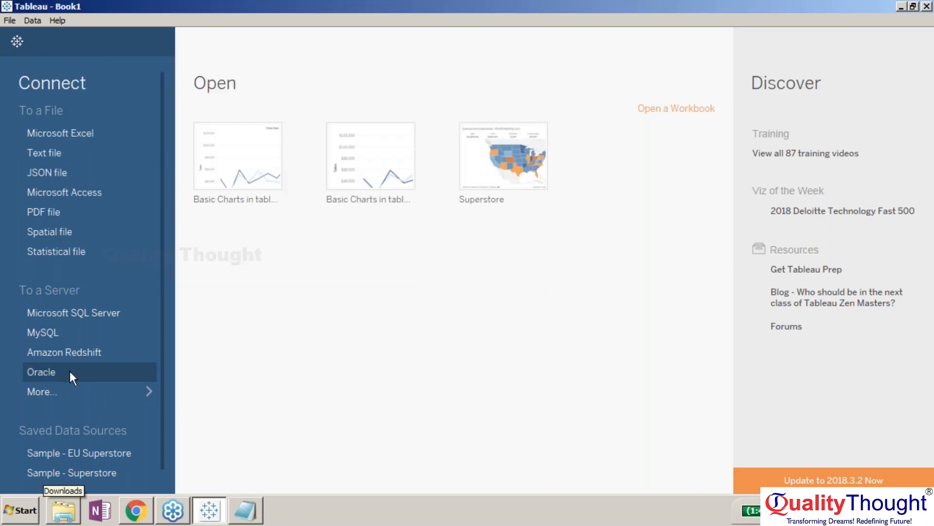
Open an Oracle connection to server LENOVO-PC and submit the sign-in with the hr account password.
left_click(51, 373)
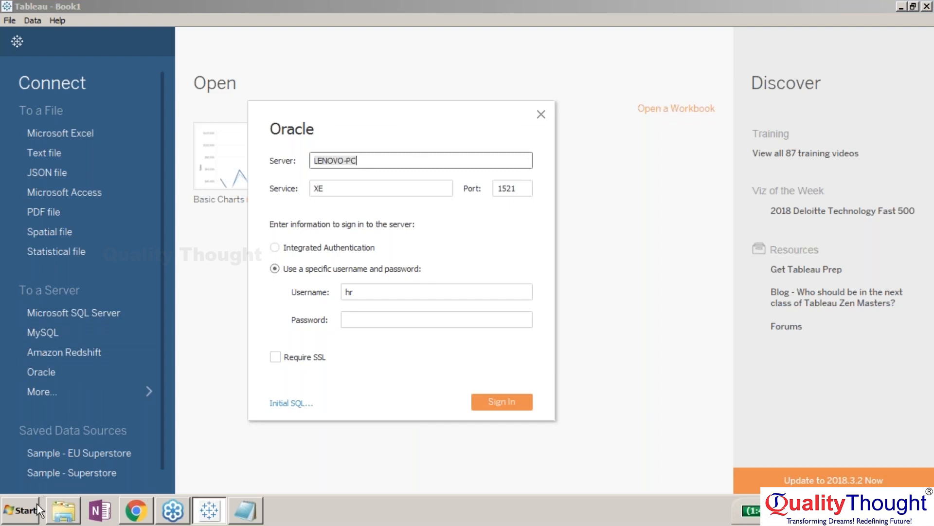
left_click(22, 511)
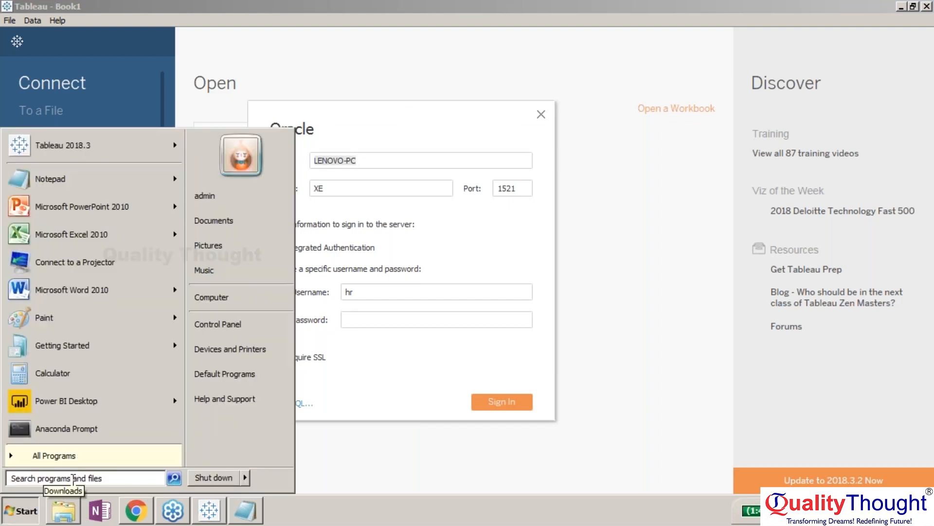
left_click(385, 249)
left_click(384, 324)
type("hr")
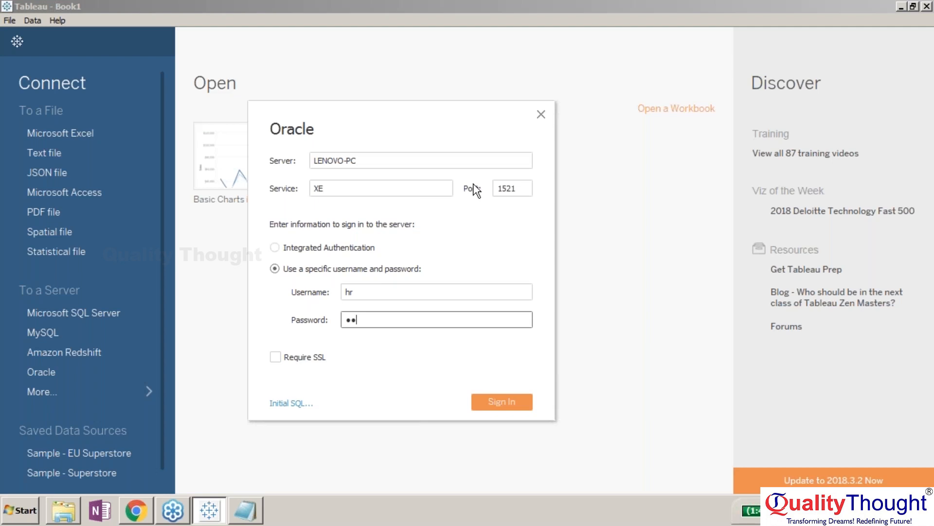
key("Return")
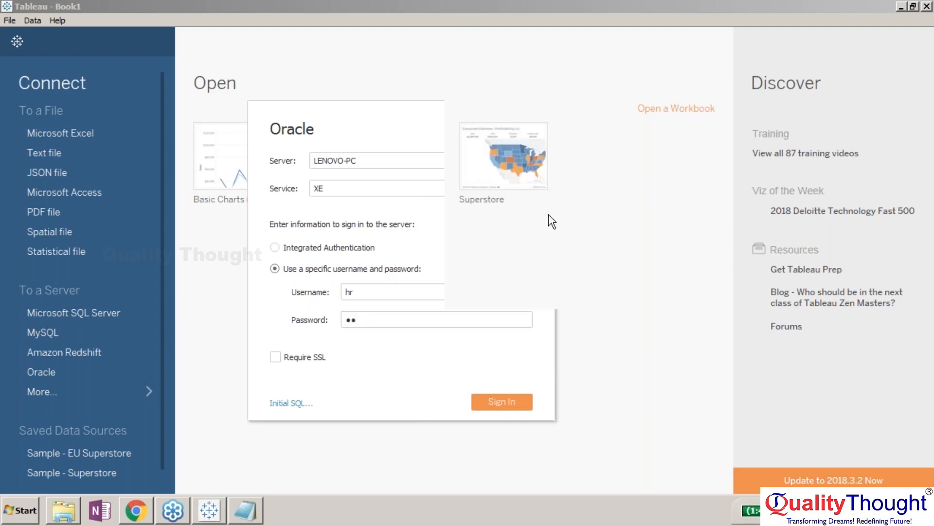
Start a new command prompt and reconnect to SQL*Plus as hr with the account password.
left_click(17, 511)
type("cmd")
key("Return")
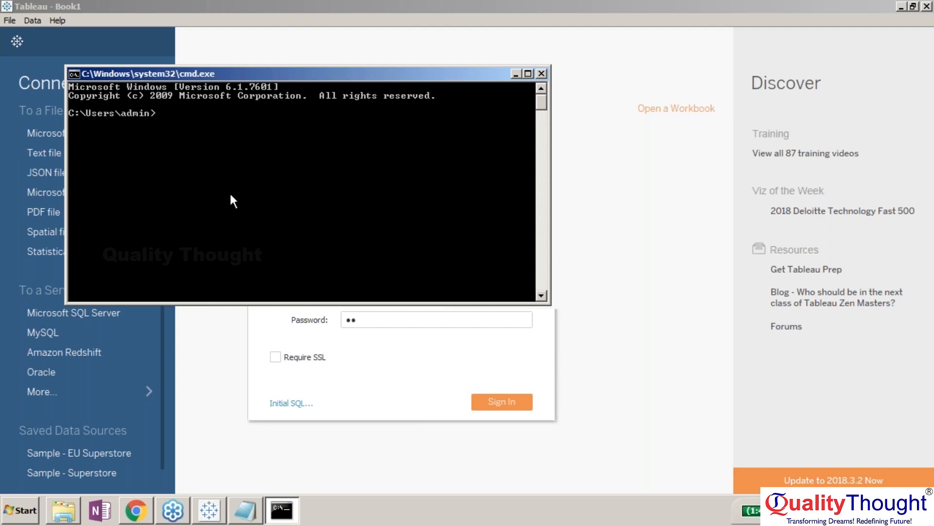
type("sqlplus hr/hr")
key("Return")
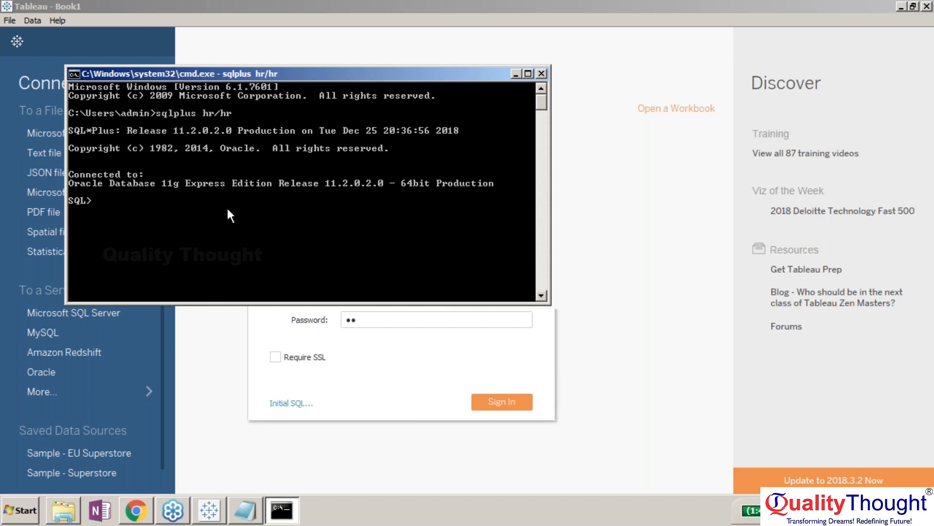
Query the schema's tables with "select * from tab;" and reposition and heighten the console window to read the list.
type("select * from tab;")
key("Return")
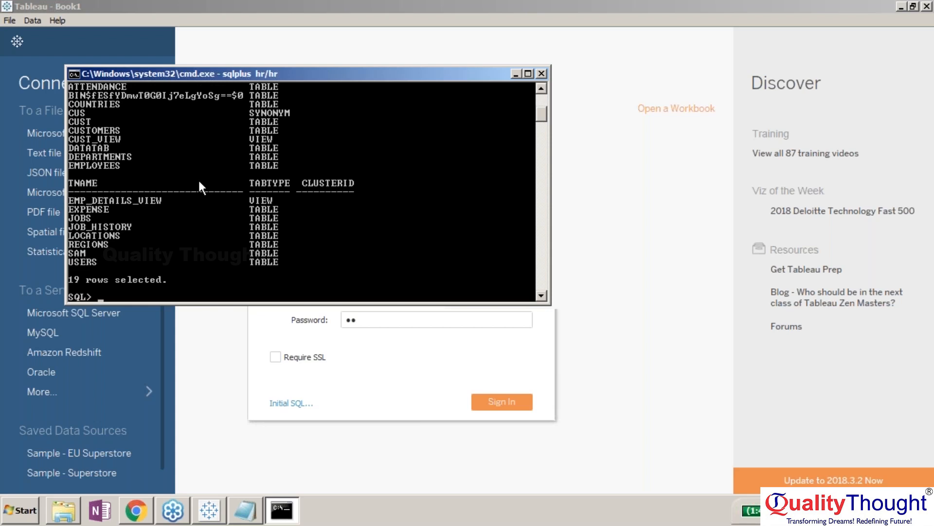
left_click_drag(388, 72, 430, 120)
left_click_drag(104, 213, 228, 208)
left_click_drag(372, 121, 194, 60)
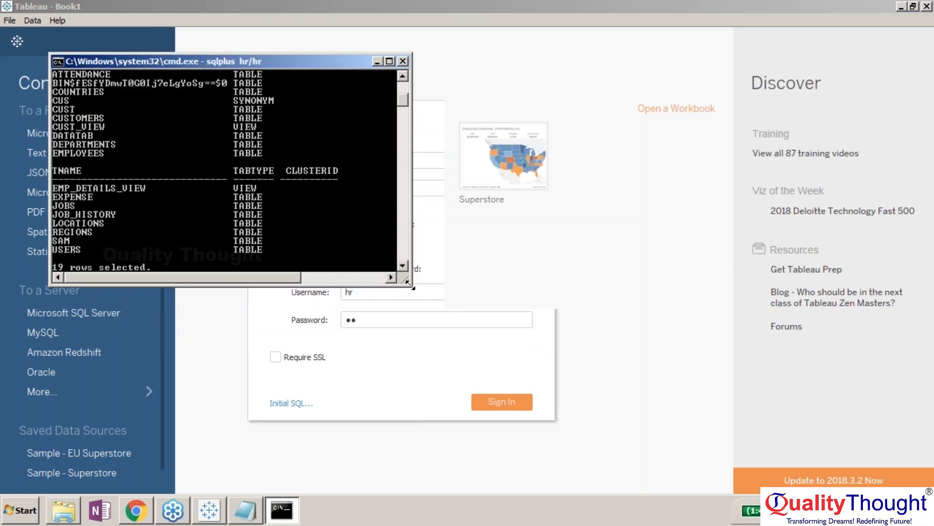
left_click_drag(411, 287, 423, 479)
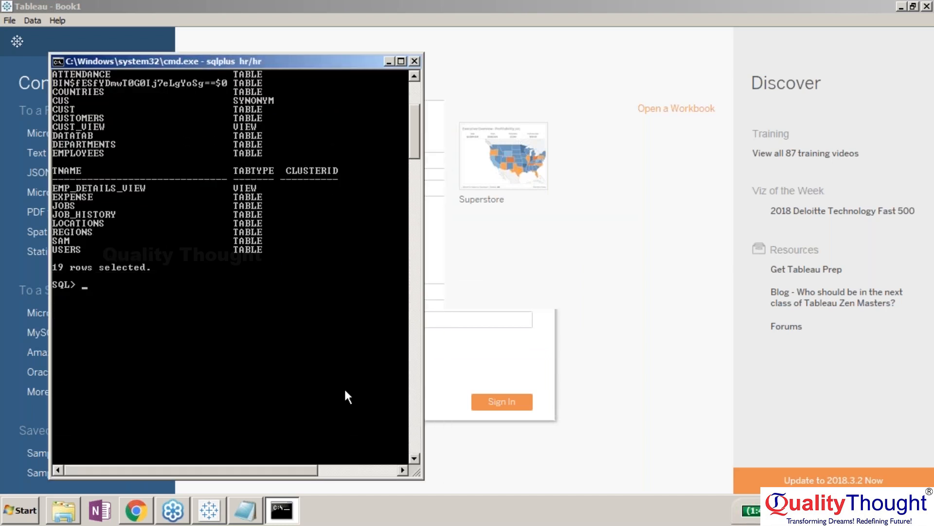
Switch back to Tableau and sign in to the Oracle server LENOVO-PC.
left_click(452, 356)
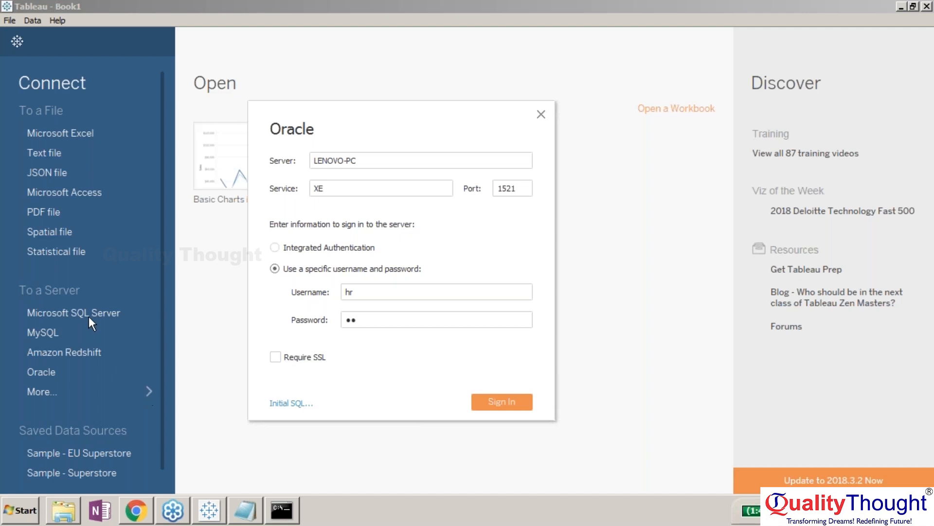
left_click(152, 388)
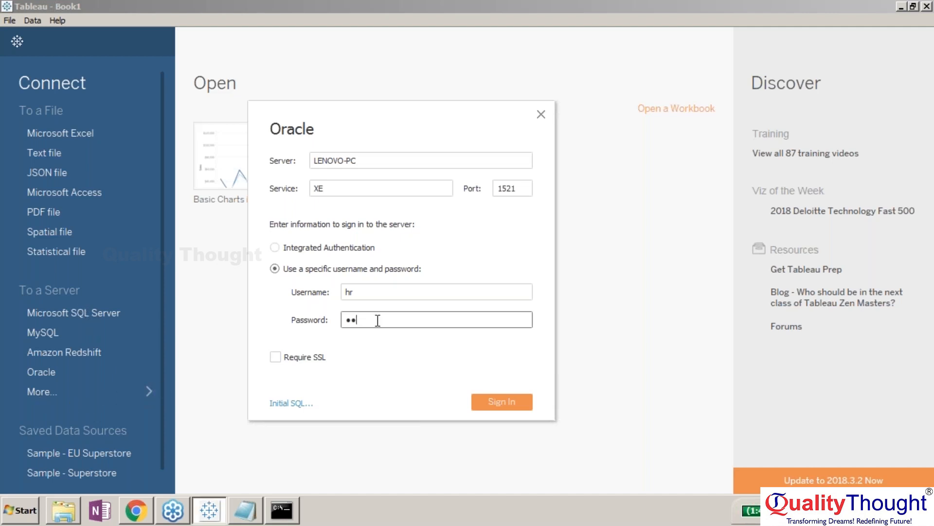
left_click(492, 400)
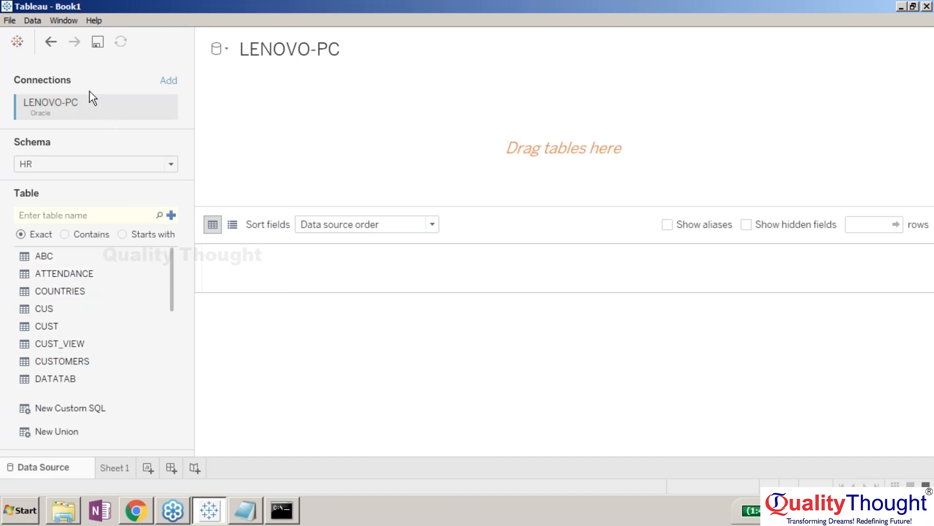
mouse_move(170, 253)
left_mouse_down()
mouse_move(175, 342)
mouse_move(171, 240)
left_mouse_up()
Look through the full list of server connectors on the start page and return to the data source page.
left_click(16, 42)
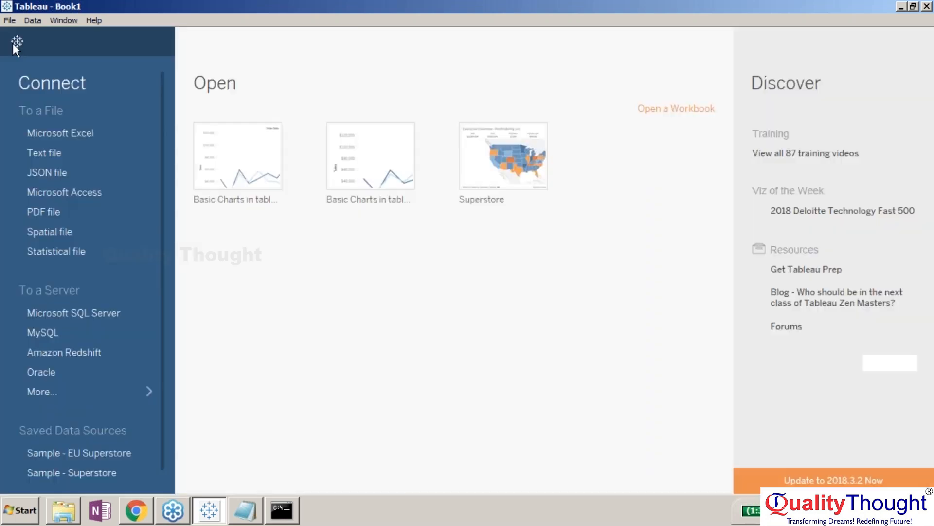
left_click(74, 395)
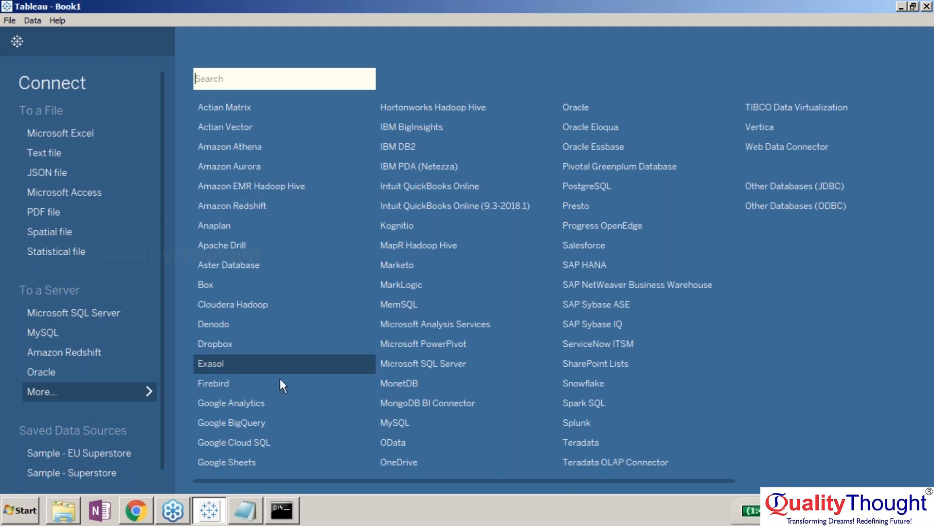
left_click(152, 397)
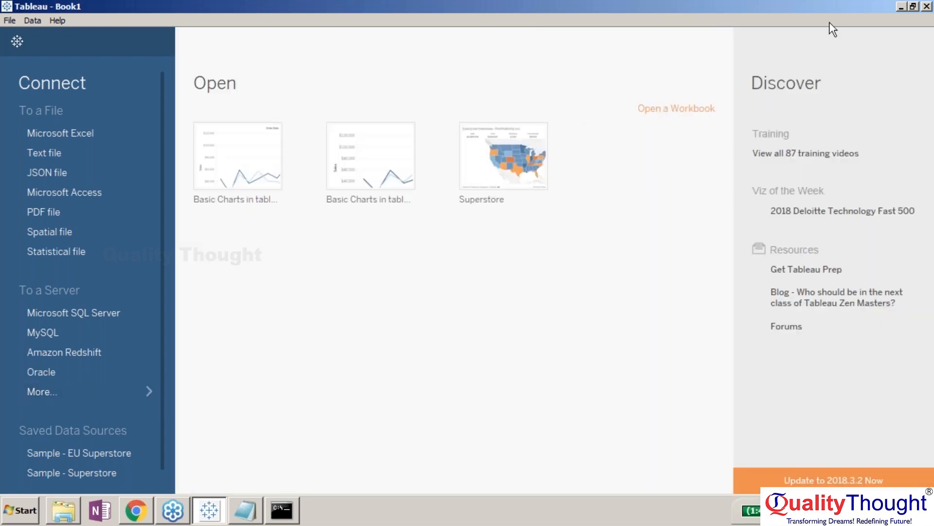
left_click(173, 510)
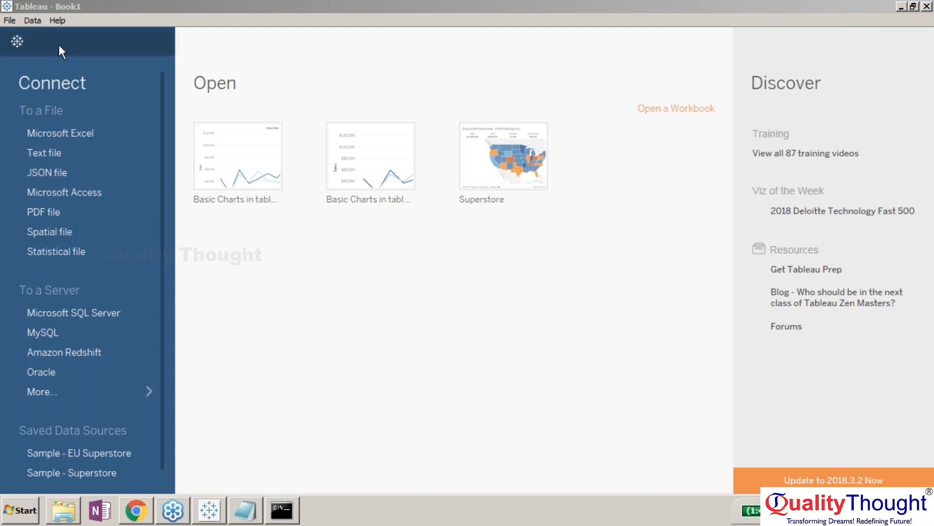
left_click(22, 39)
left_click(22, 39)
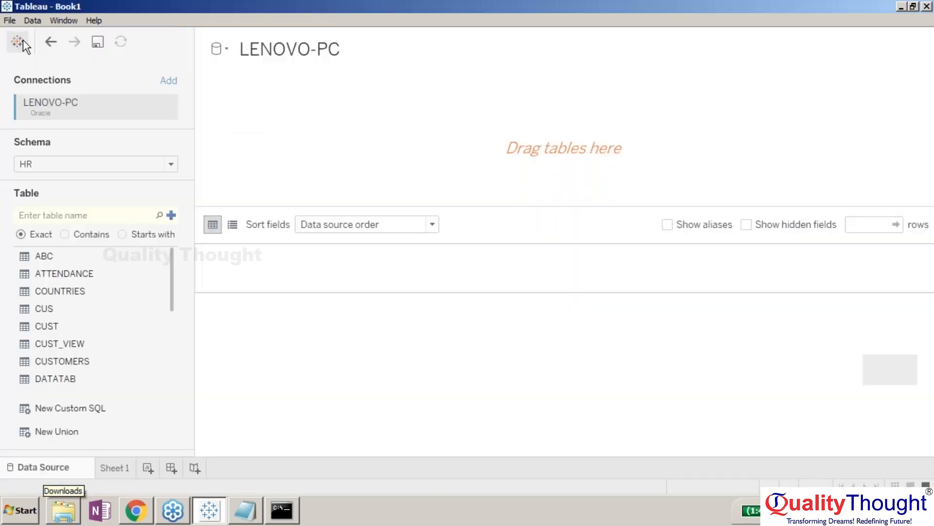
Add the EMPLOYEES table from the HR schema to the data source and load its data preview.
left_click_drag(173, 282, 166, 336)
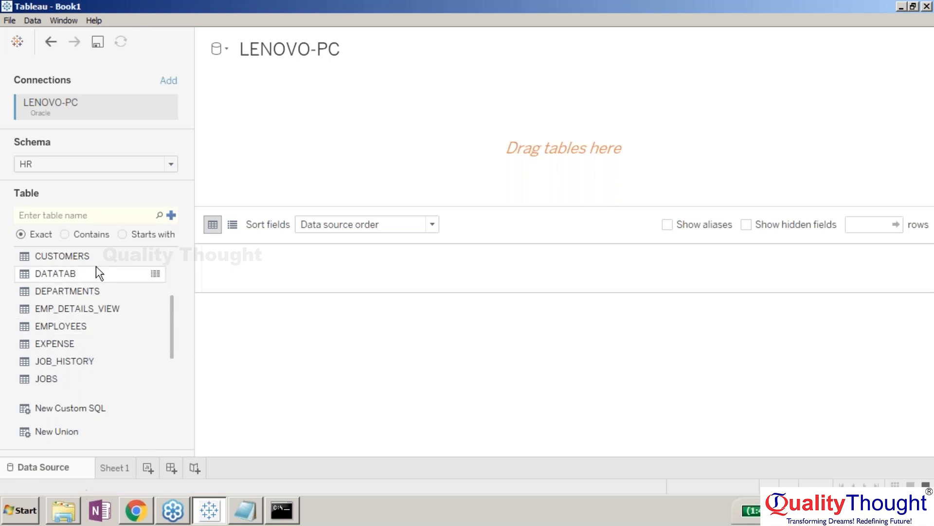
left_click_drag(86, 326, 196, 236)
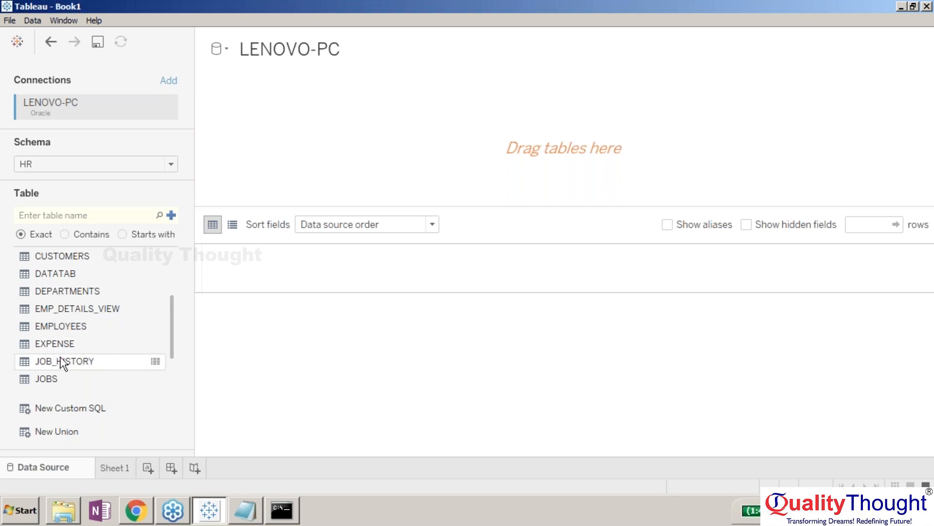
left_click(59, 344)
left_click_drag(59, 326, 378, 132)
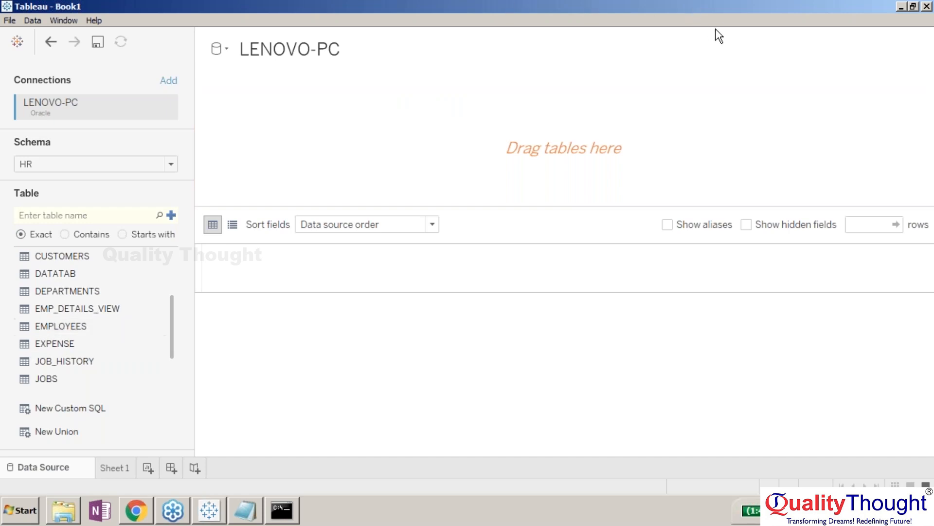
left_click(553, 400)
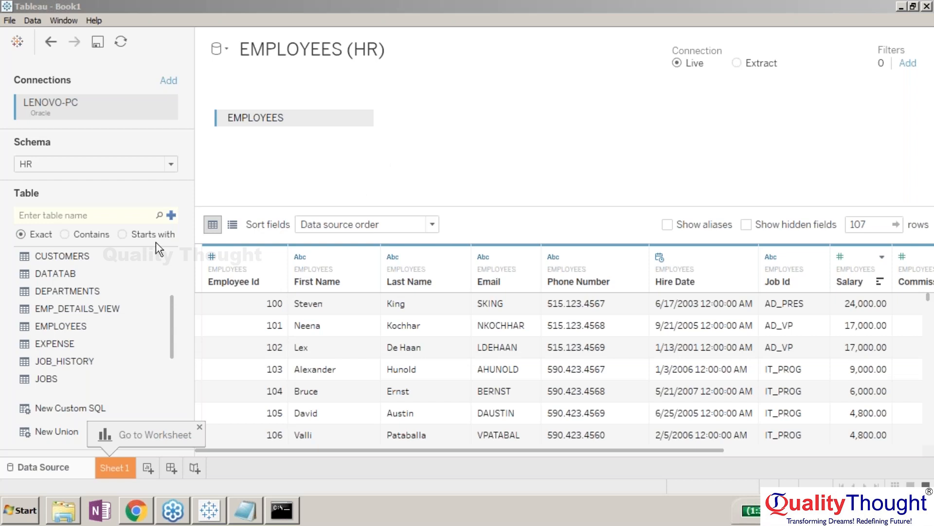
Try a right join of the CUSTOMERS table to EMPLOYEES, and remove CUSTOMERS from the data source.
left_click(94, 288)
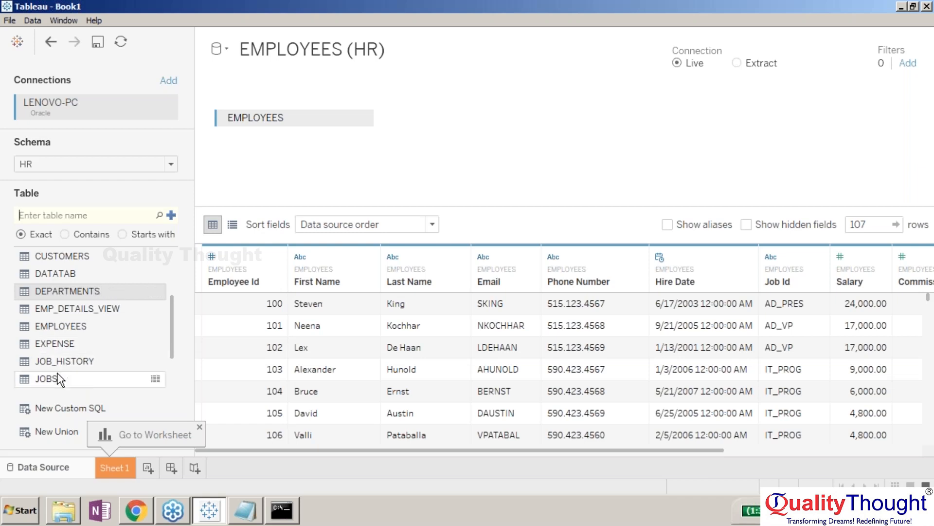
left_click(66, 258)
left_click_drag(66, 258, 414, 121)
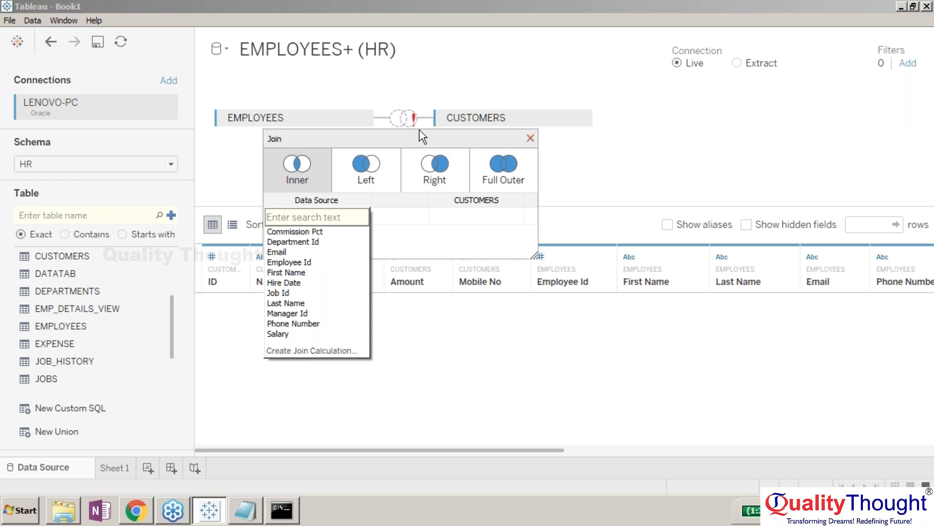
left_click(377, 173)
left_click(418, 170)
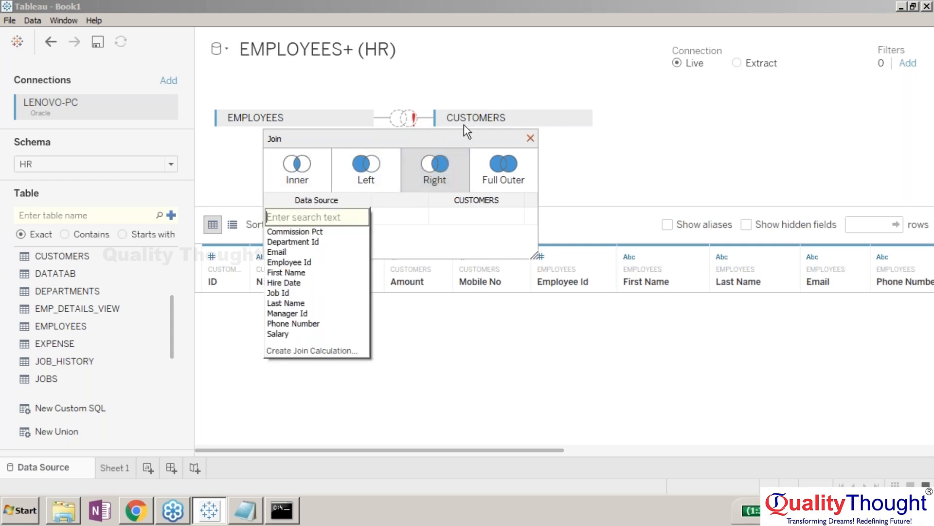
left_click(531, 138)
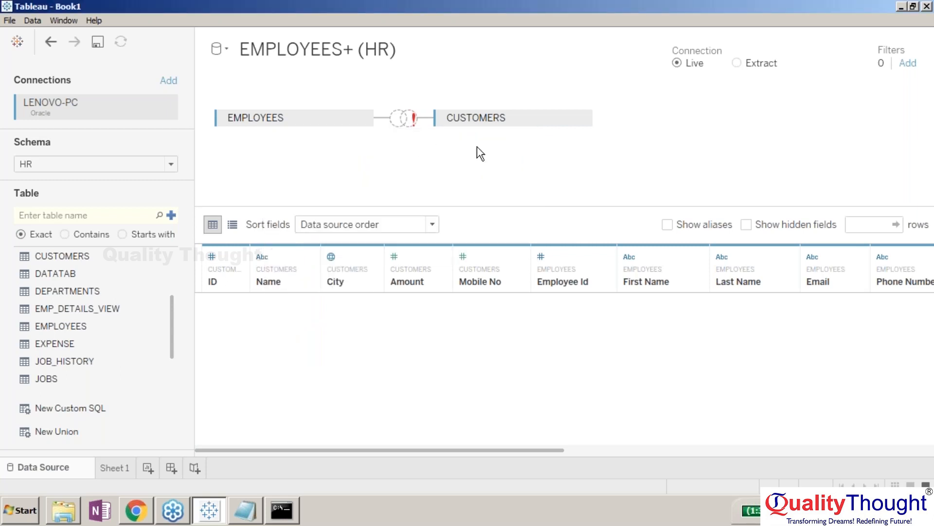
left_click(581, 118)
left_click(601, 168)
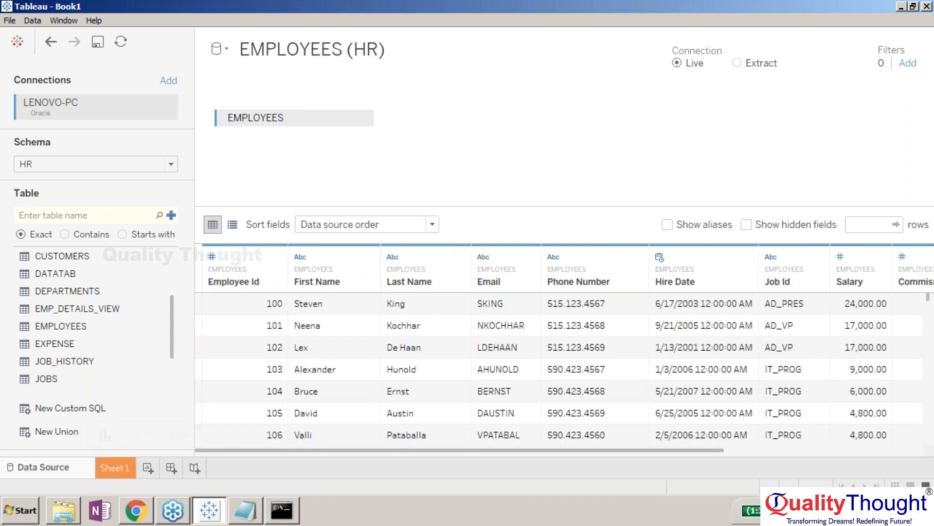
Inner join DEPARTMENTS to EMPLOYEES on Department Id only, removing the Employee Id = Manager Id join clause.
left_click_drag(94, 290, 483, 141)
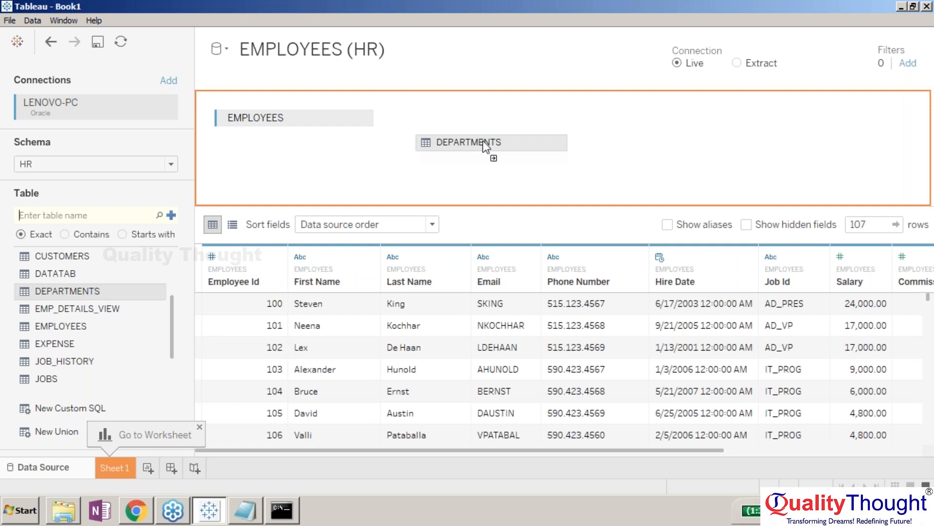
left_click_drag(483, 141, 482, 141)
left_click(404, 118)
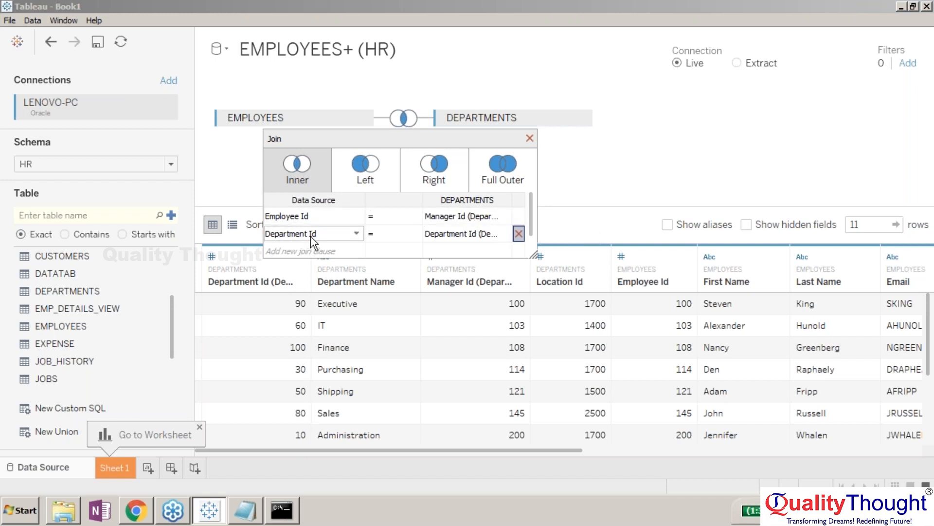
left_click(518, 214)
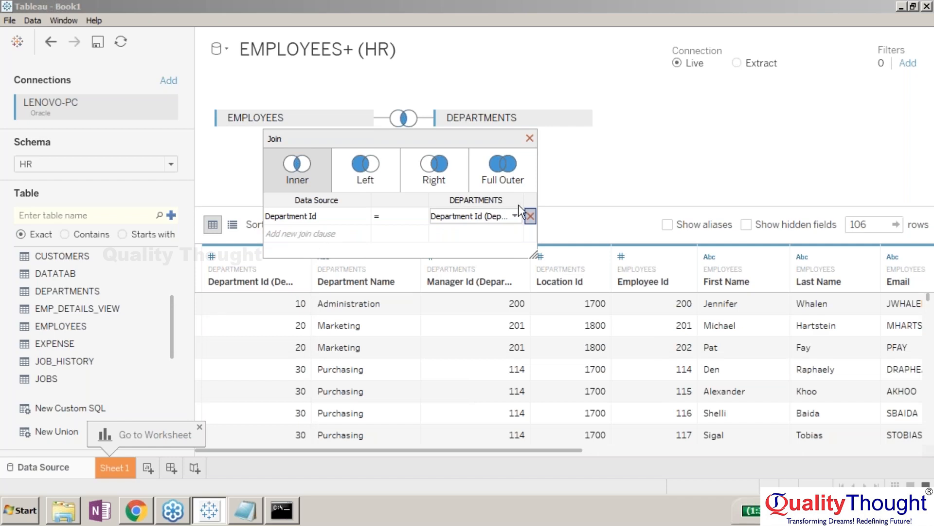
left_click(533, 139)
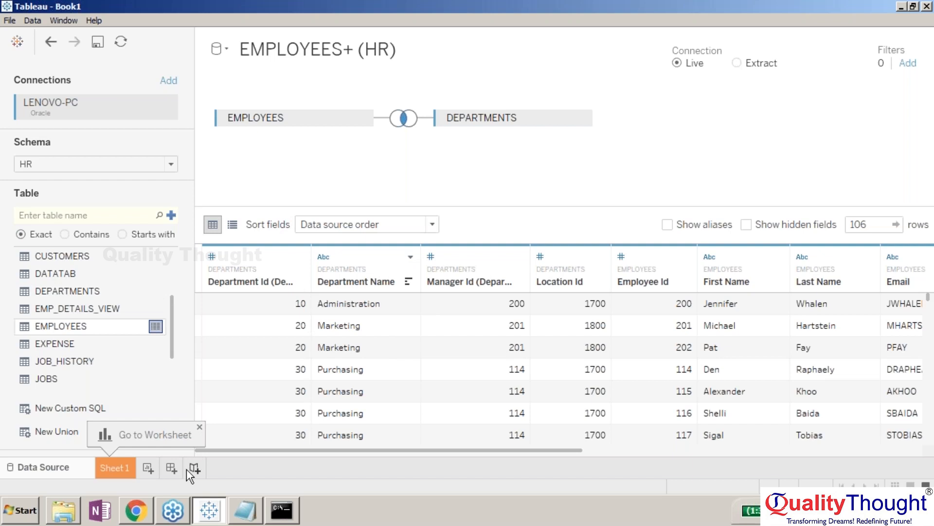
Open the Sheet 1 worksheet.
left_click(117, 472)
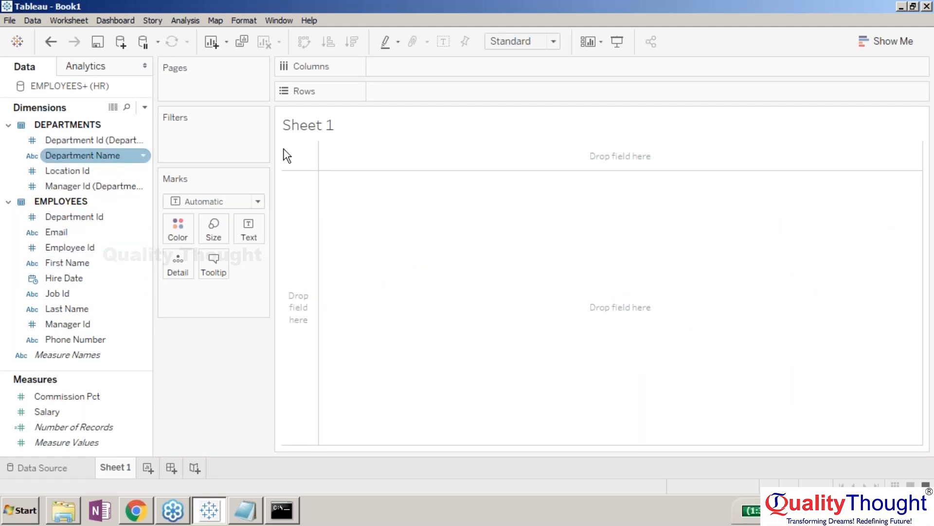
left_click(921, 37)
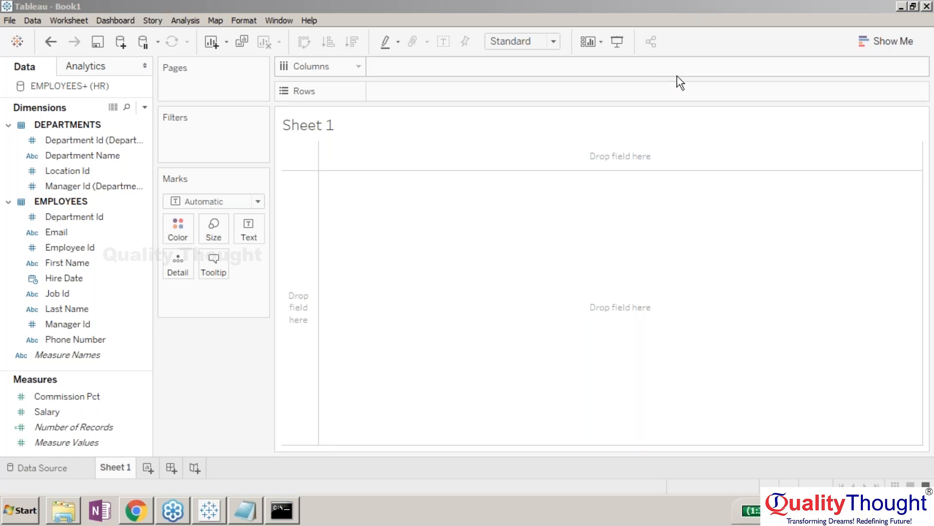
left_click(245, 513)
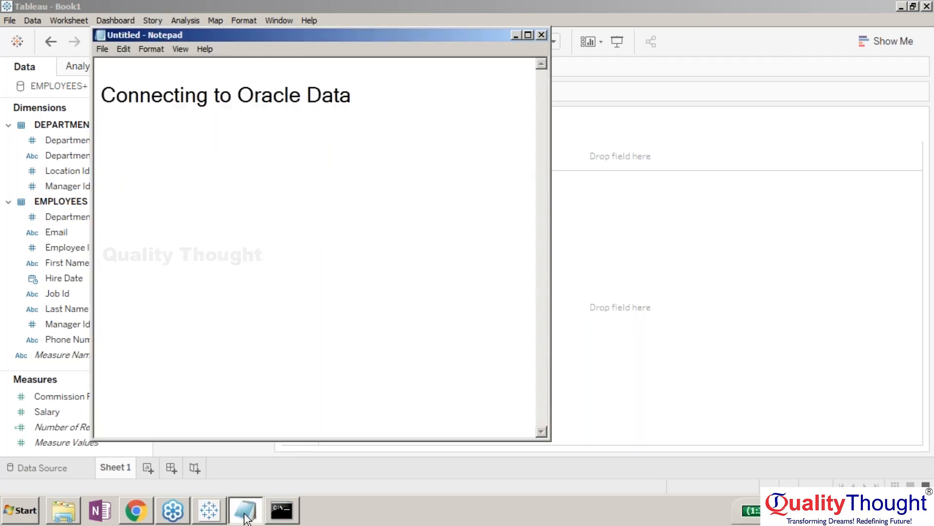
left_click(245, 515)
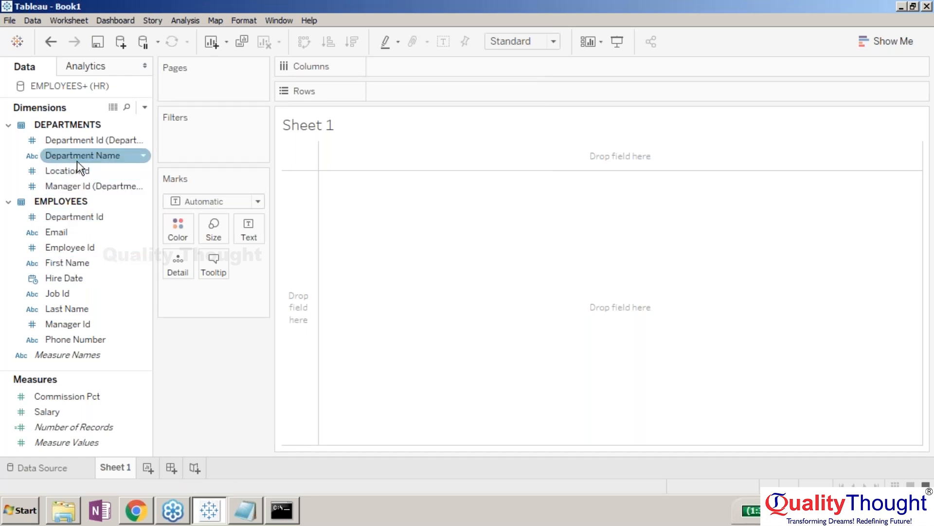
Build a bar chart on Sheet 1 with Department Name on rows and the sum of Salary on columns.
left_click_drag(77, 160, 287, 161)
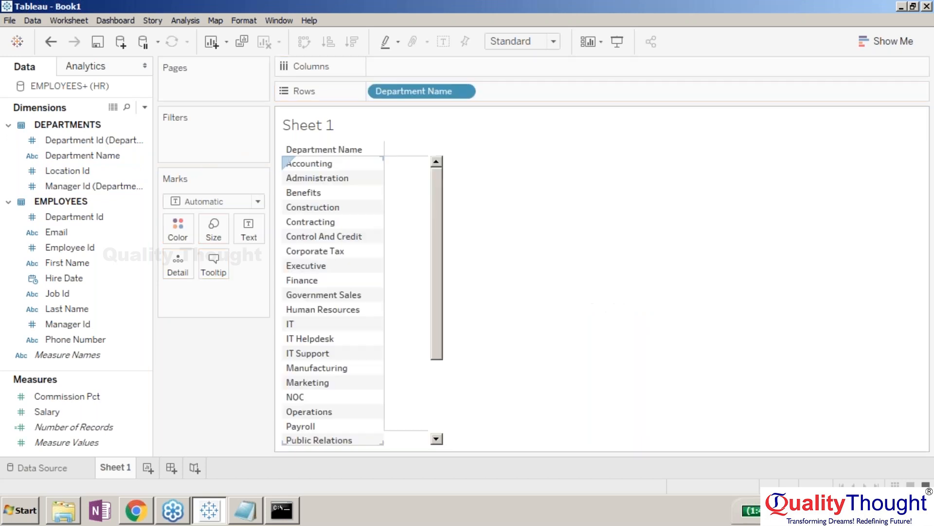
left_click_drag(443, 340, 452, 273)
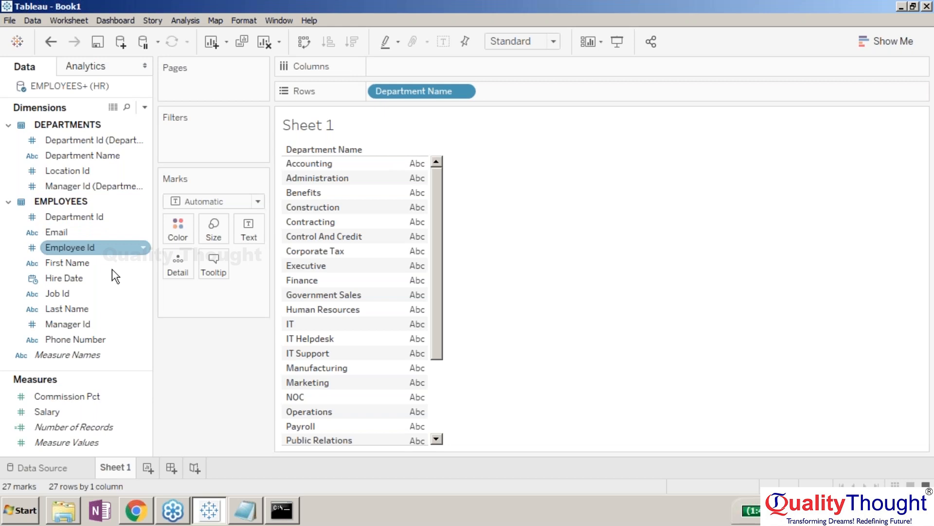
left_click(87, 322)
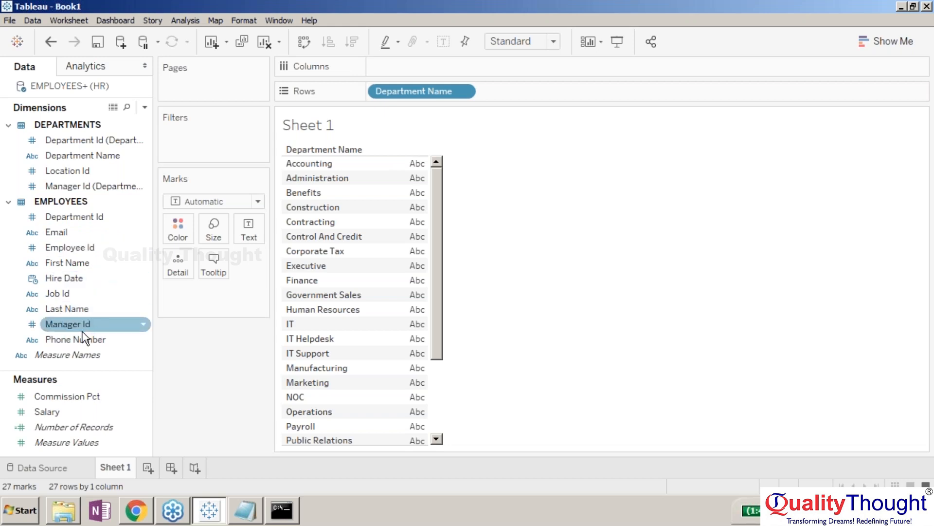
left_click(98, 427)
mouse_move(62, 412)
left_mouse_down()
mouse_move(301, 303)
mouse_move(424, 70)
mouse_move(385, 66)
left_mouse_up()
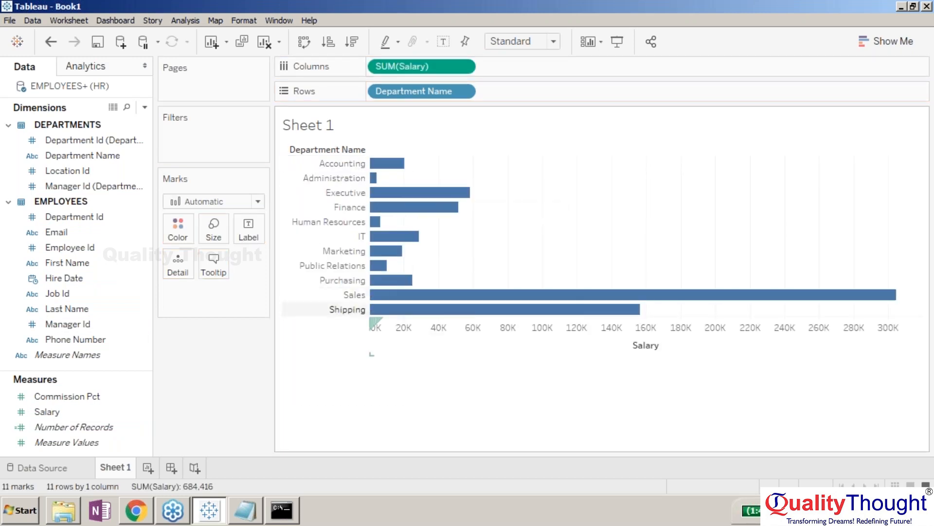
Sort the departments by SUM(Salary) in descending order.
mouse_move(411, 237)
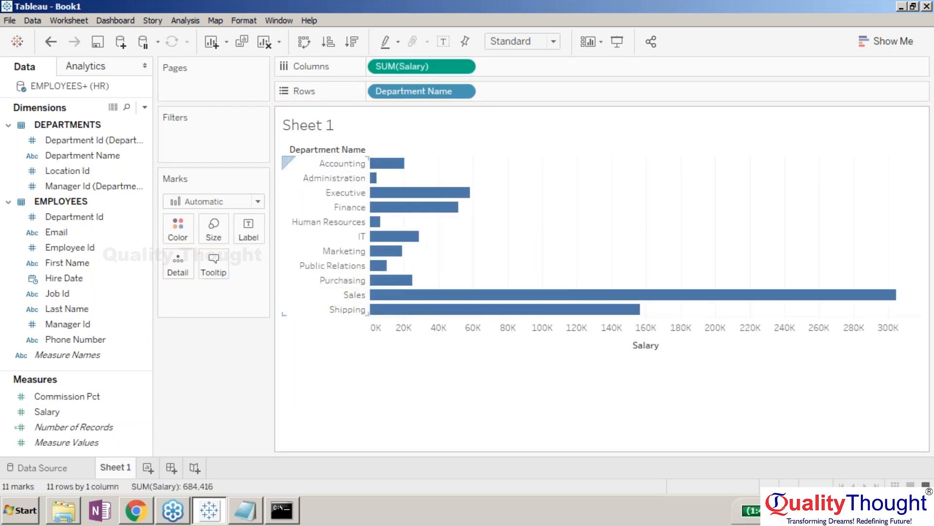
left_click(352, 150)
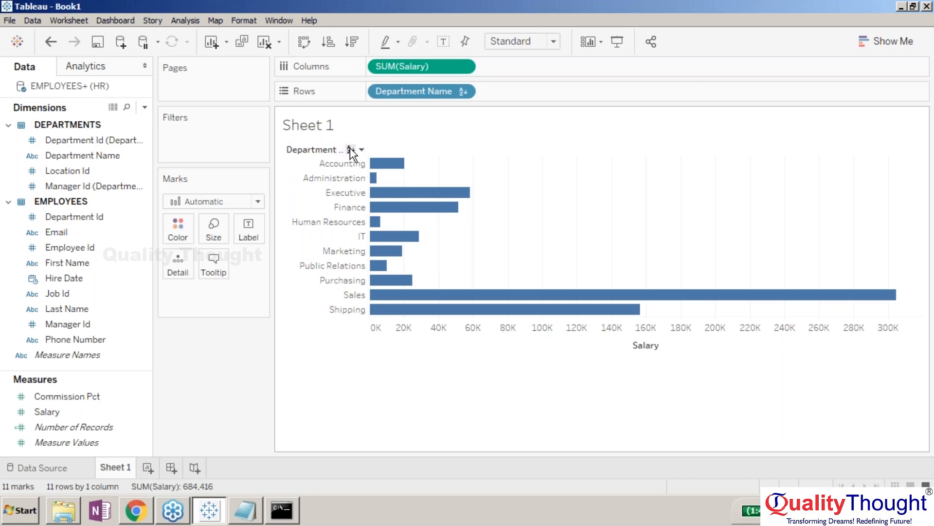
left_click(355, 150)
mouse_move(360, 153)
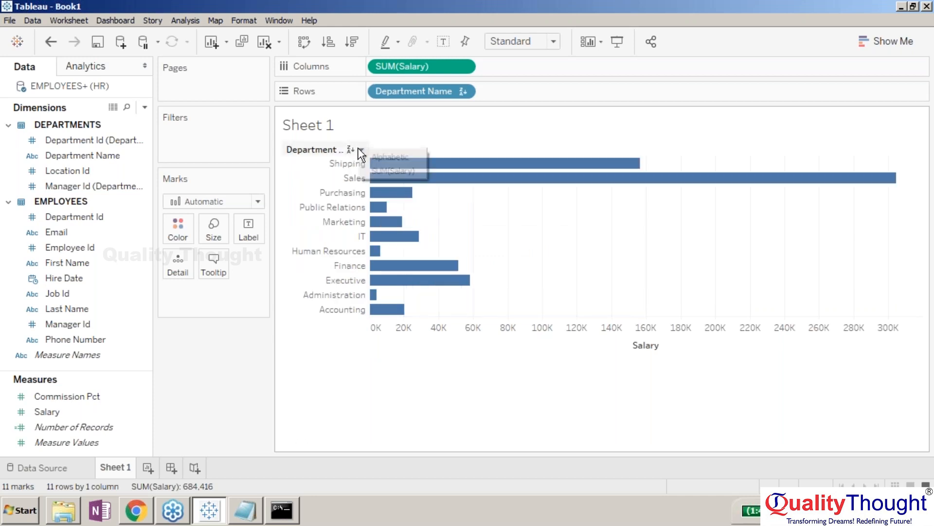
left_click(377, 167)
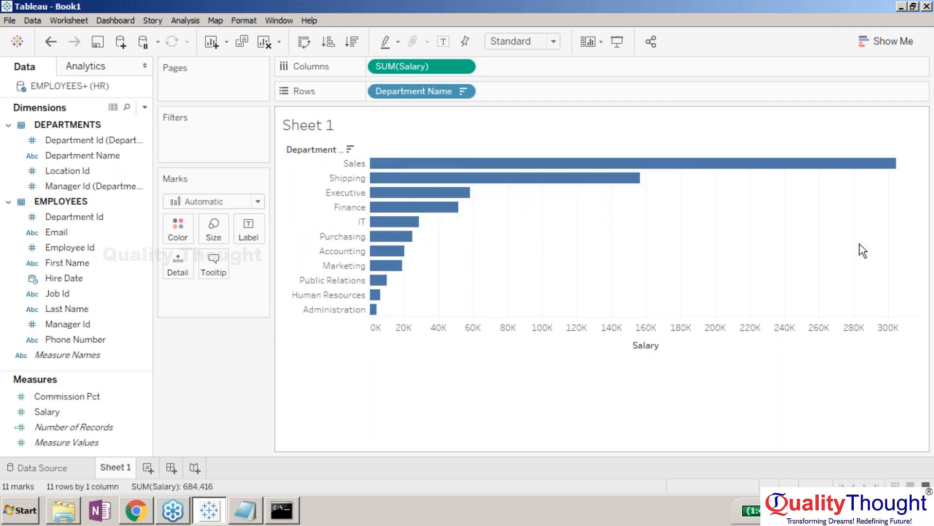
left_click(904, 240)
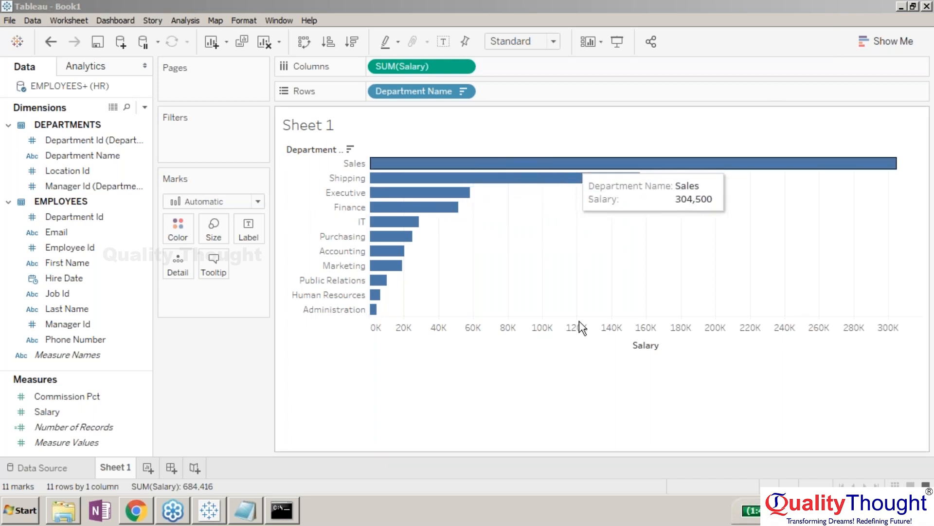
left_click(537, 386)
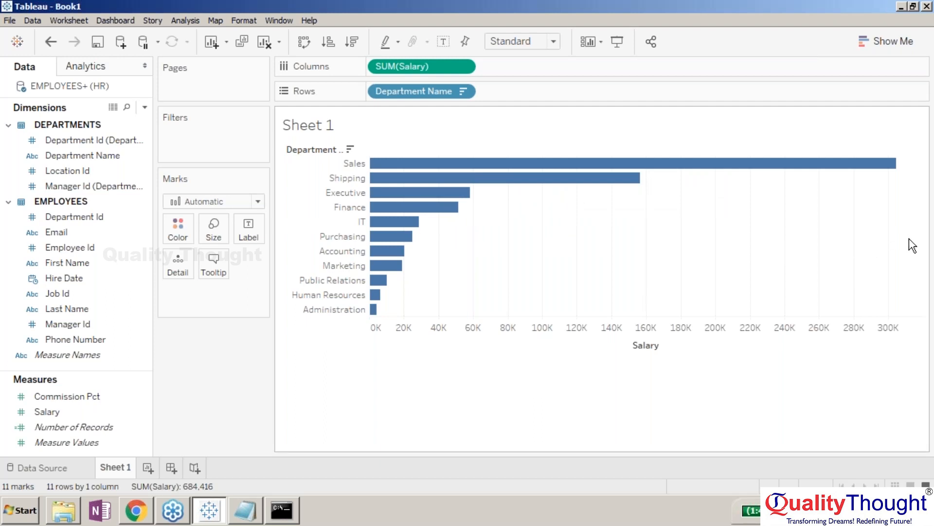
left_click(924, 243)
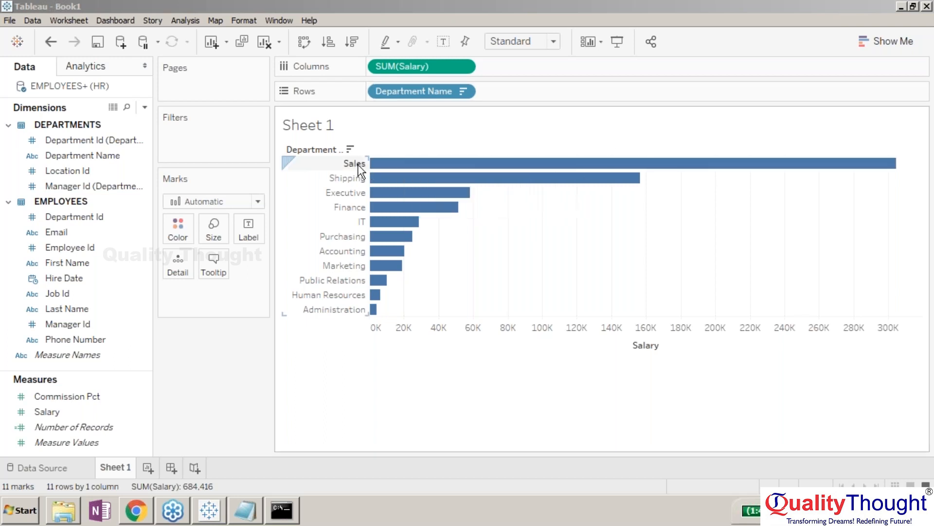
left_click(320, 396)
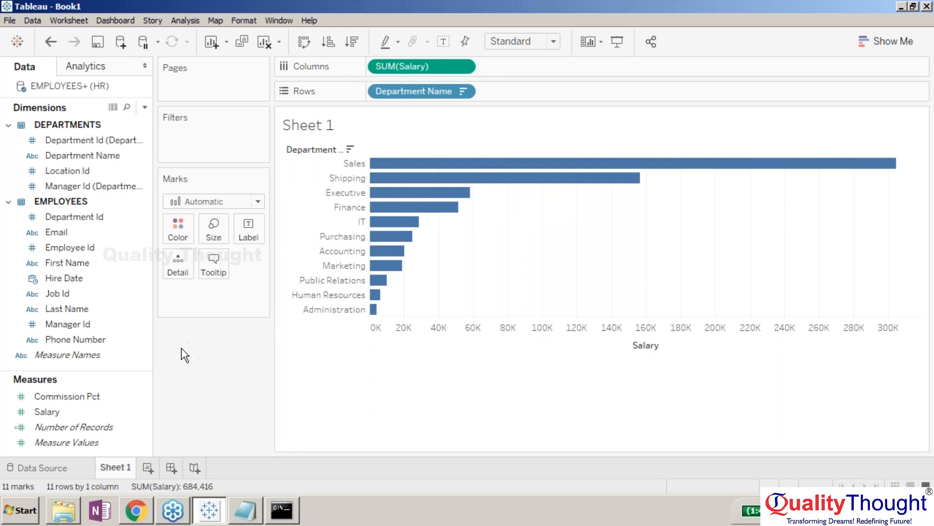
Color the department bars by Commission Pct and place the color legend directly below the Marks card.
left_click(116, 403)
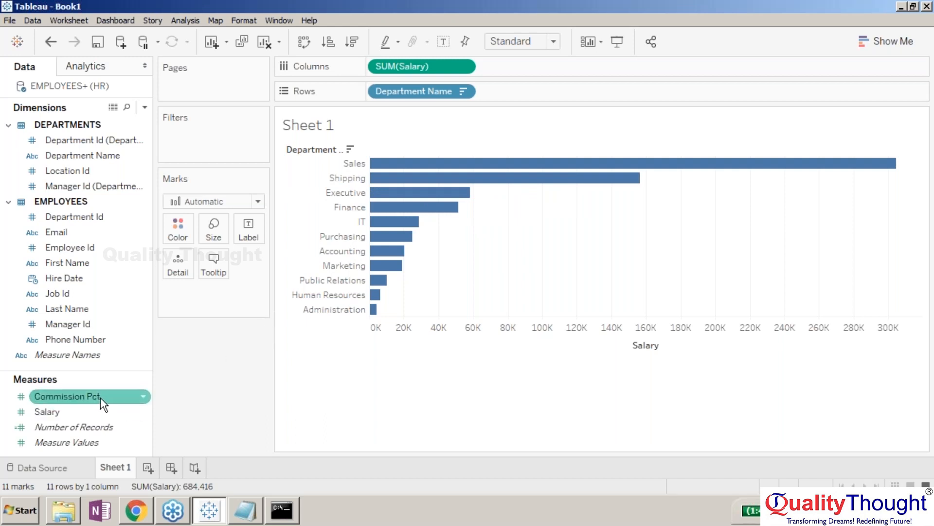
left_click_drag(100, 397, 178, 226)
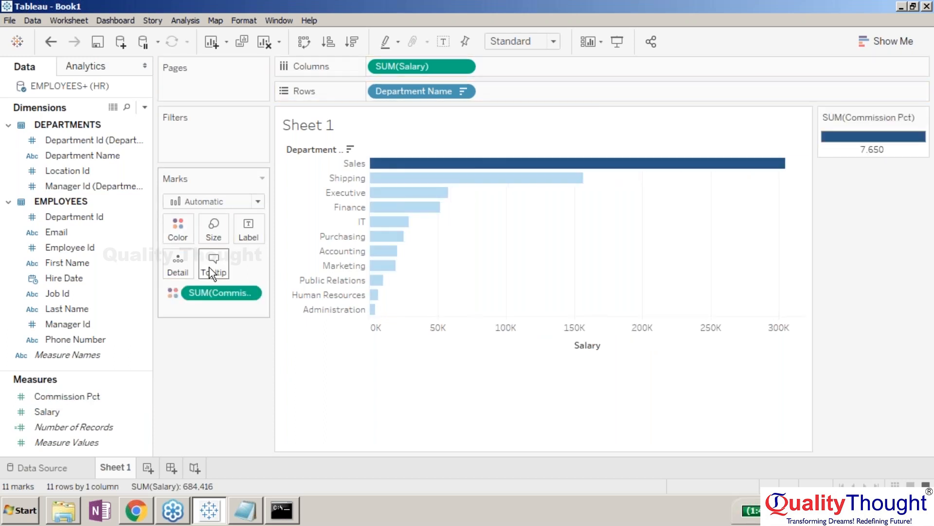
left_click_drag(886, 117, 188, 355)
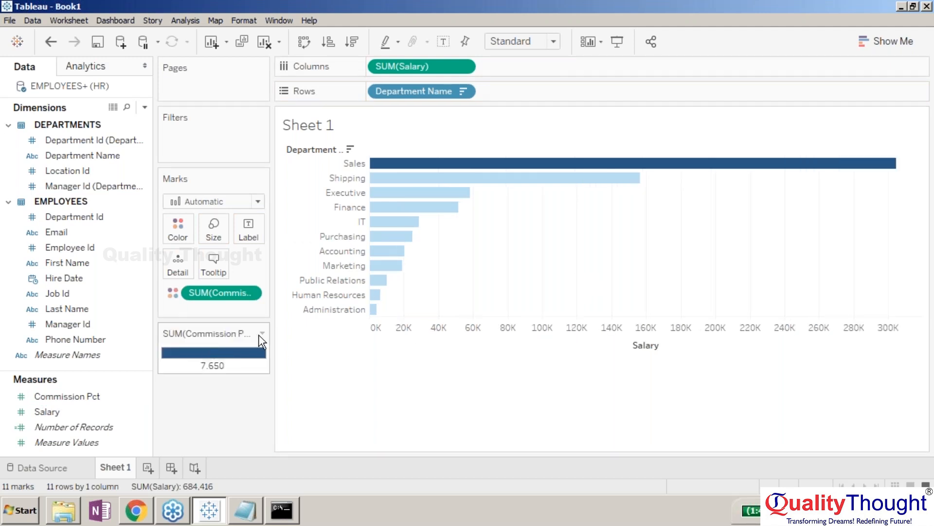
Change the Commission Pct color palette to Red-Green Diverging.
left_click(262, 335)
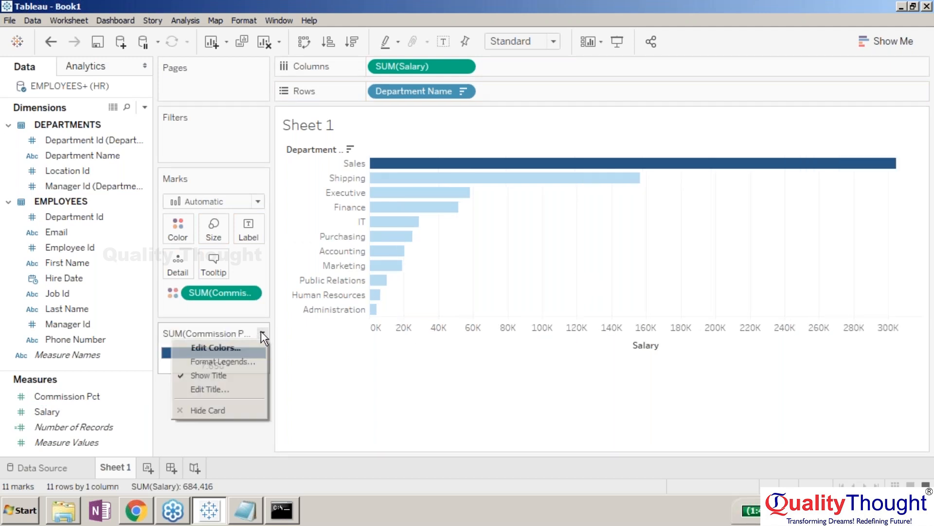
left_click(249, 346)
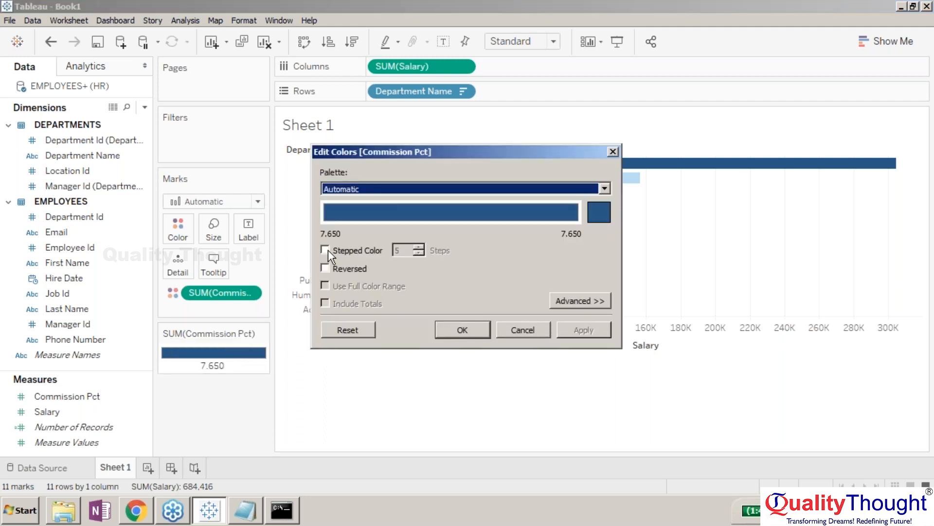
left_click(396, 189)
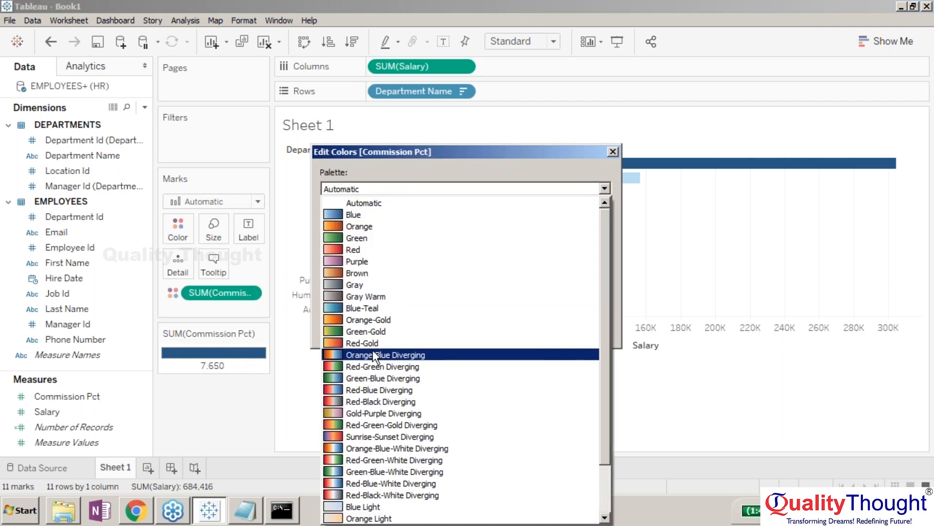
left_click(375, 367)
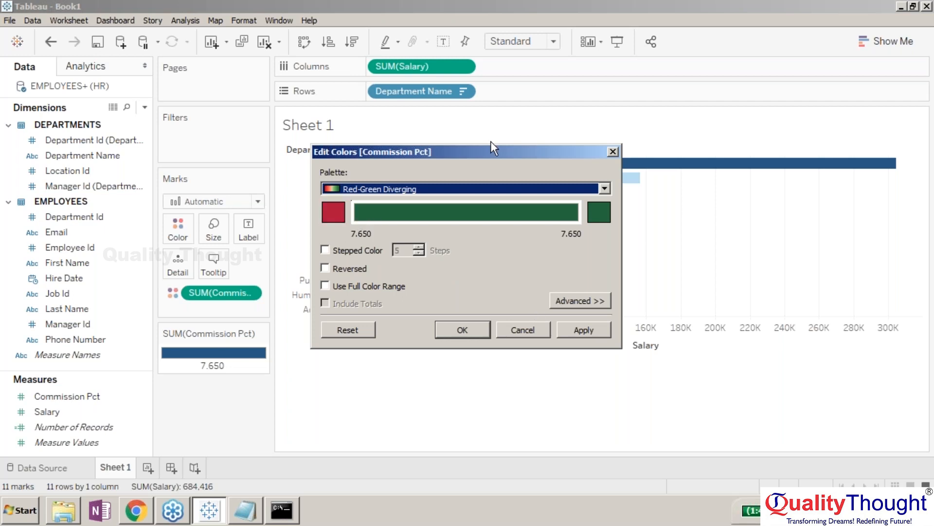
left_click_drag(492, 148, 503, 308)
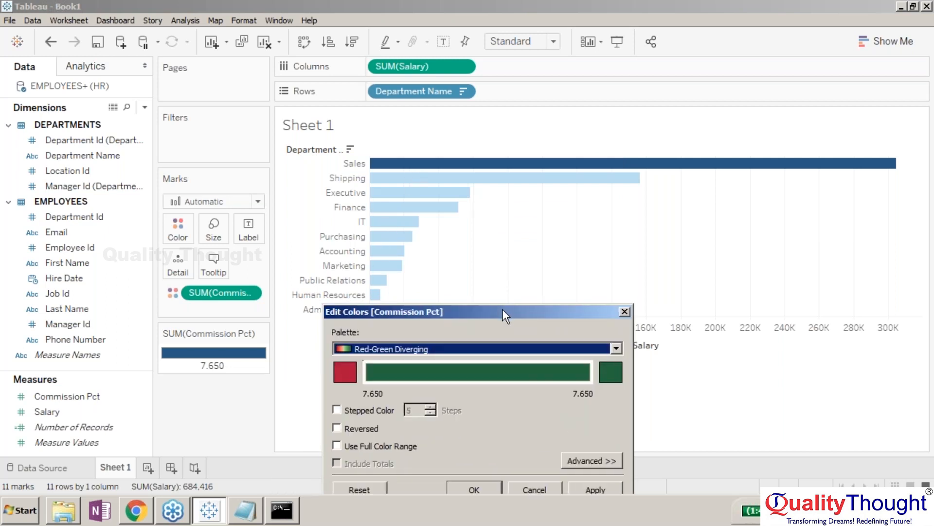
left_click_drag(502, 309, 463, 202)
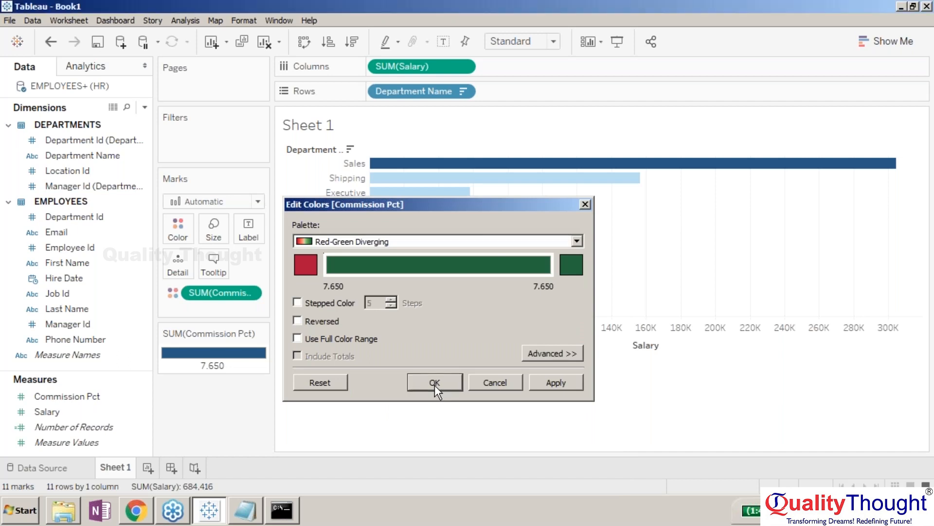
left_click(435, 383)
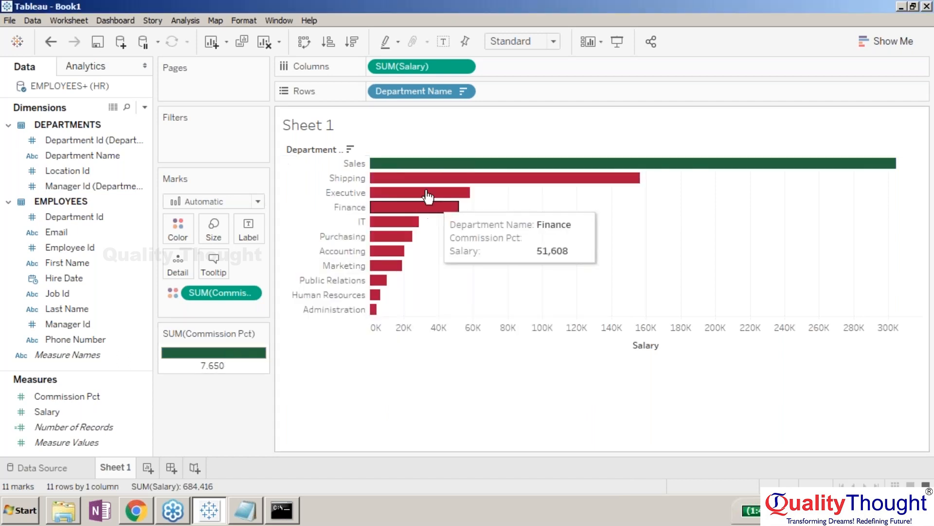
Examine the Sales bar's commission and salary values, and clear the selection.
mouse_move(382, 266)
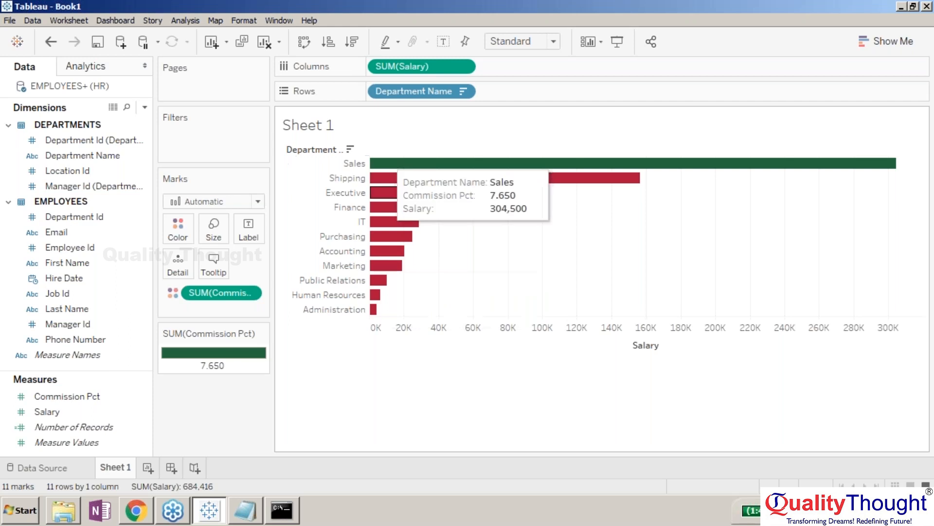
left_click(419, 166)
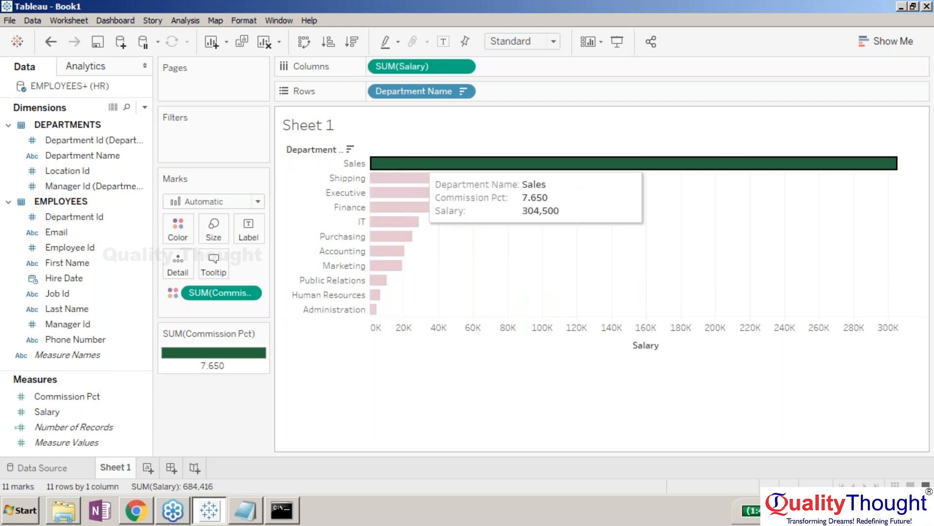
left_click(527, 423)
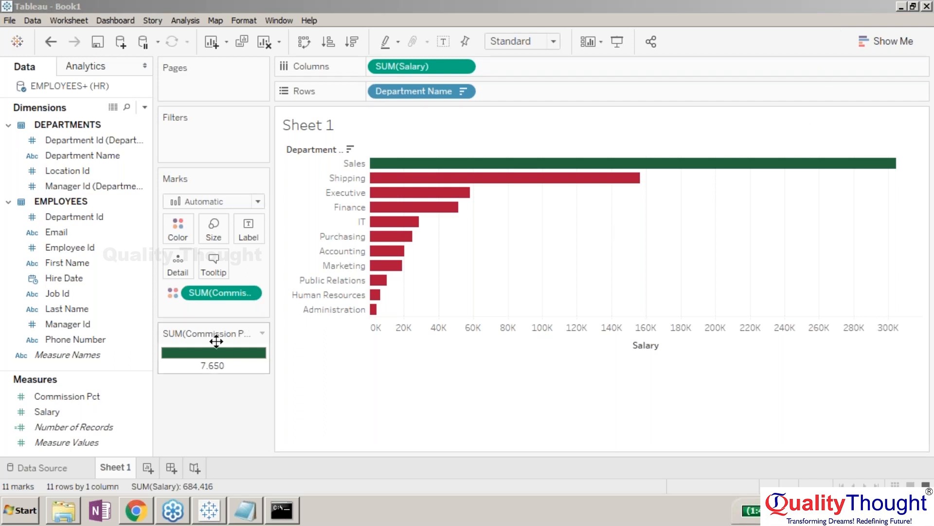
Add a new worksheet and build a bar chart with First Name on rows and the sum of Salary on columns.
left_click(148, 467)
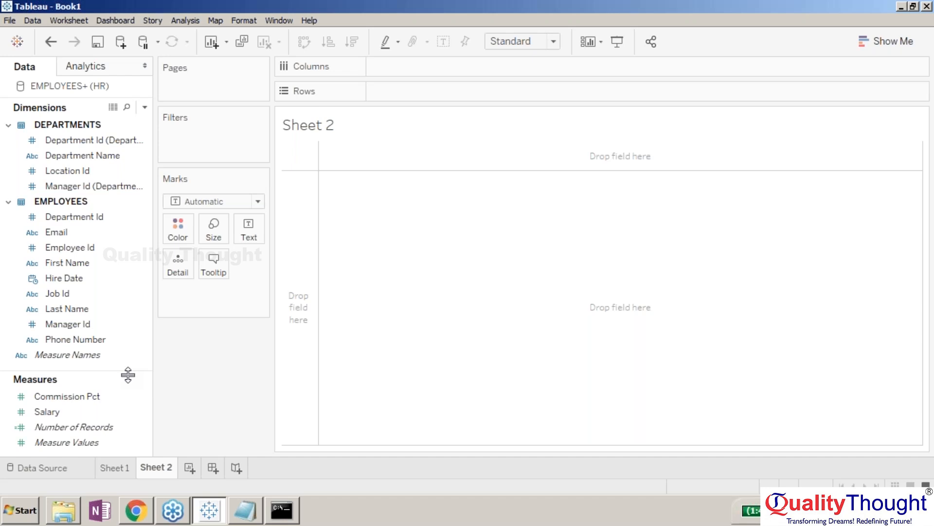
left_click(91, 397)
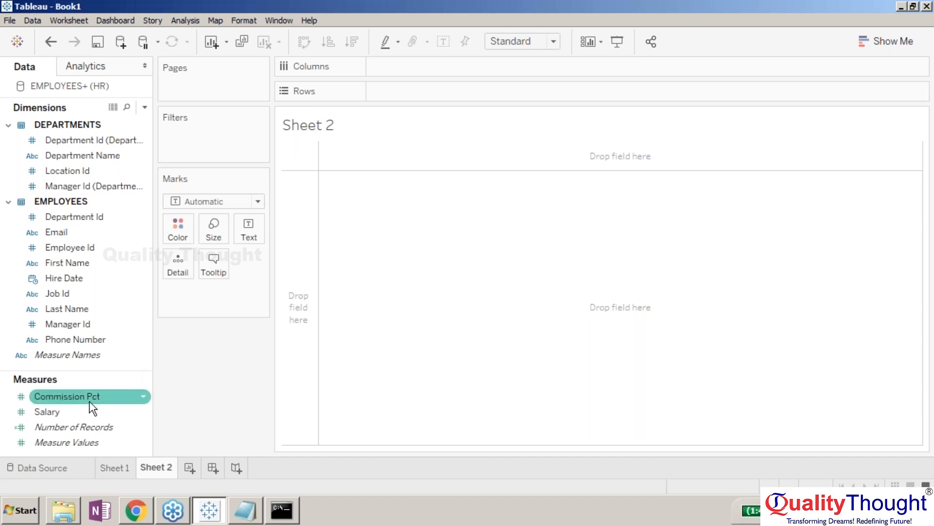
left_click(88, 412)
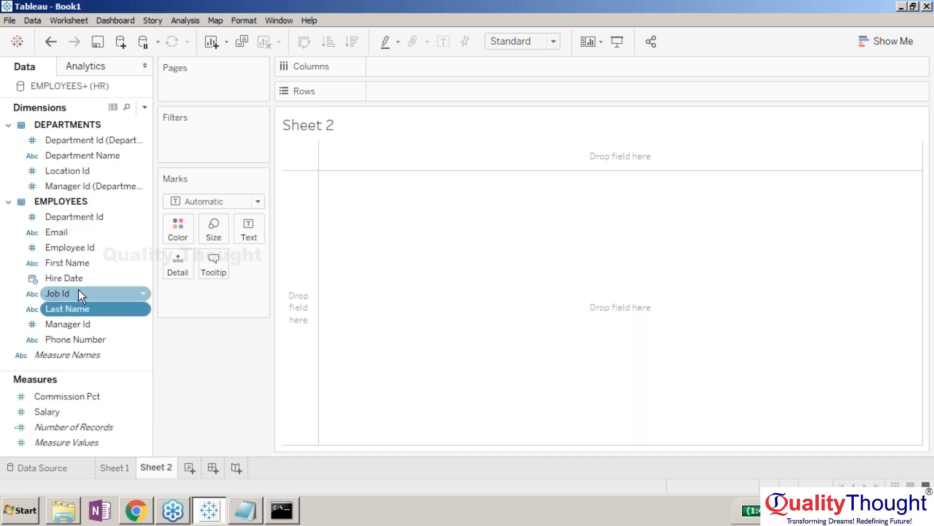
left_click_drag(83, 261, 409, 97)
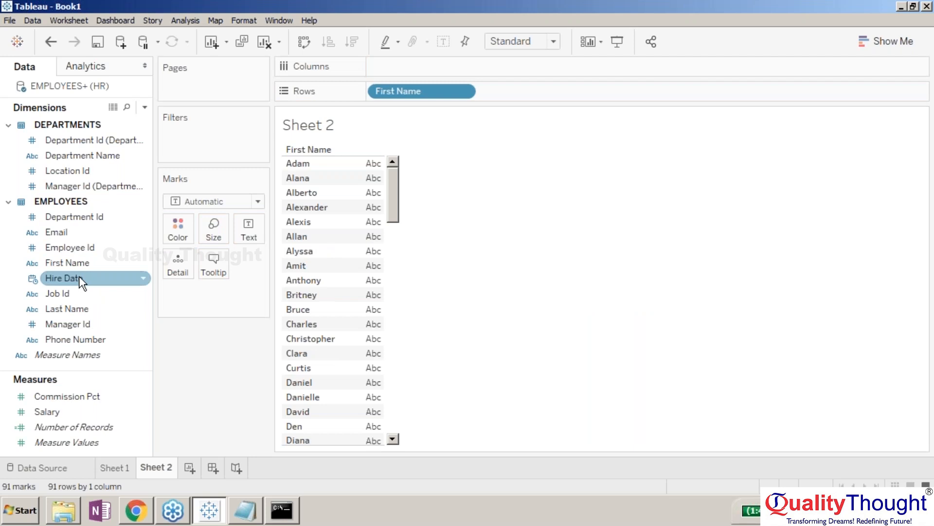
left_click_drag(58, 411, 423, 67)
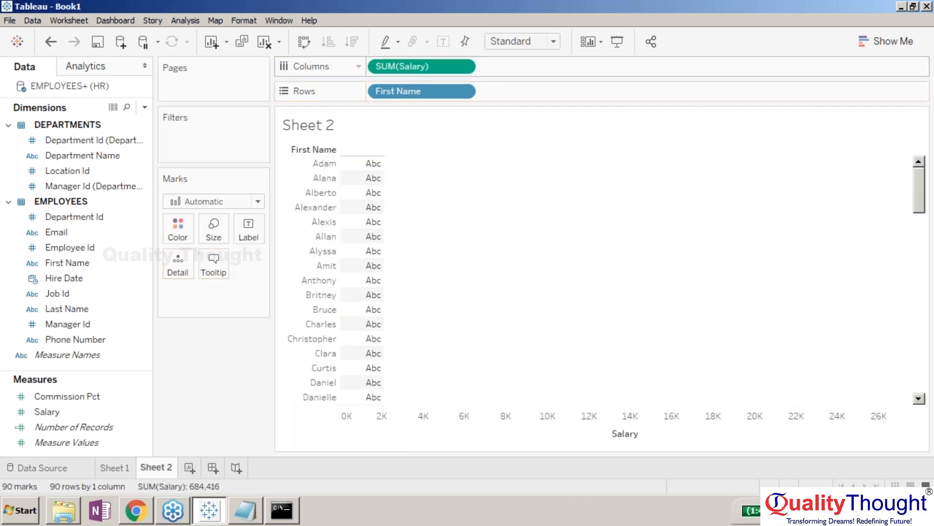
mouse_move(412, 227)
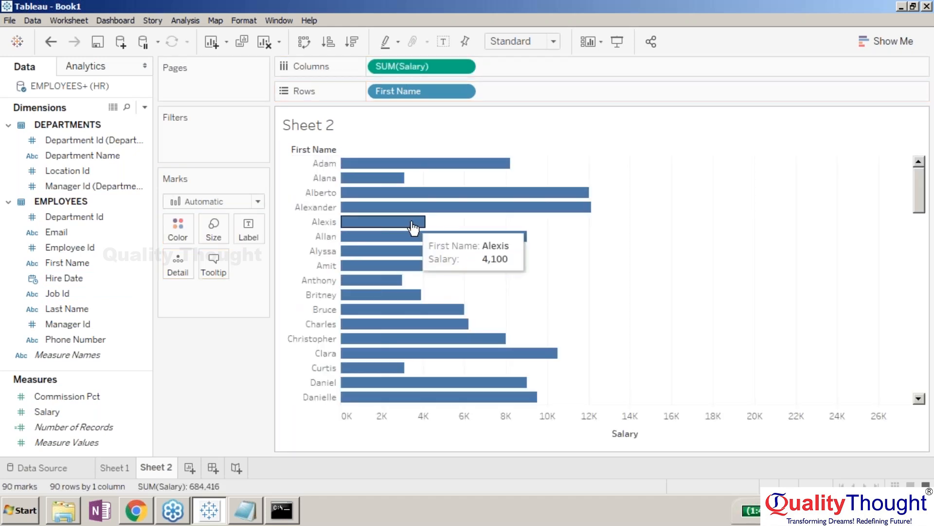
Filter the employee salary chart by the year of Hire Date, keeping only 2008.
left_click(919, 389)
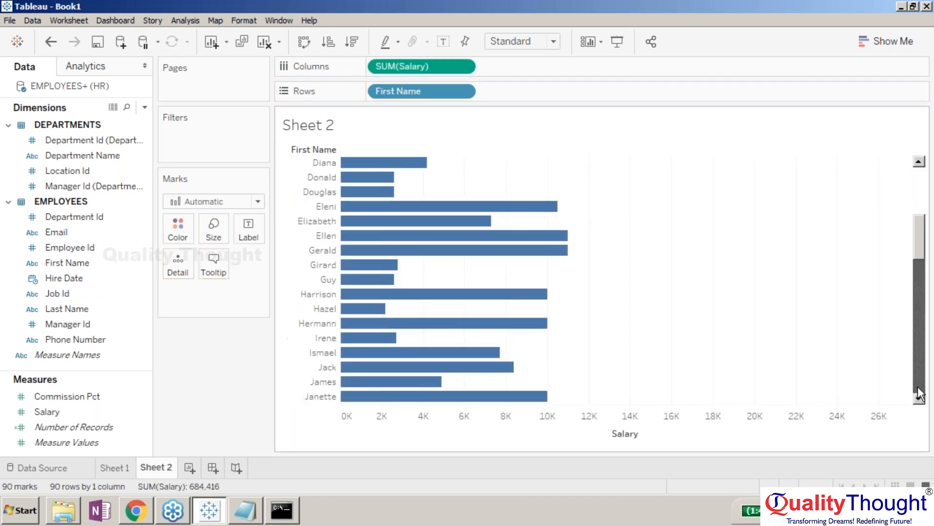
left_click(919, 389)
left_click(918, 388)
left_click_drag(920, 393, 918, 199)
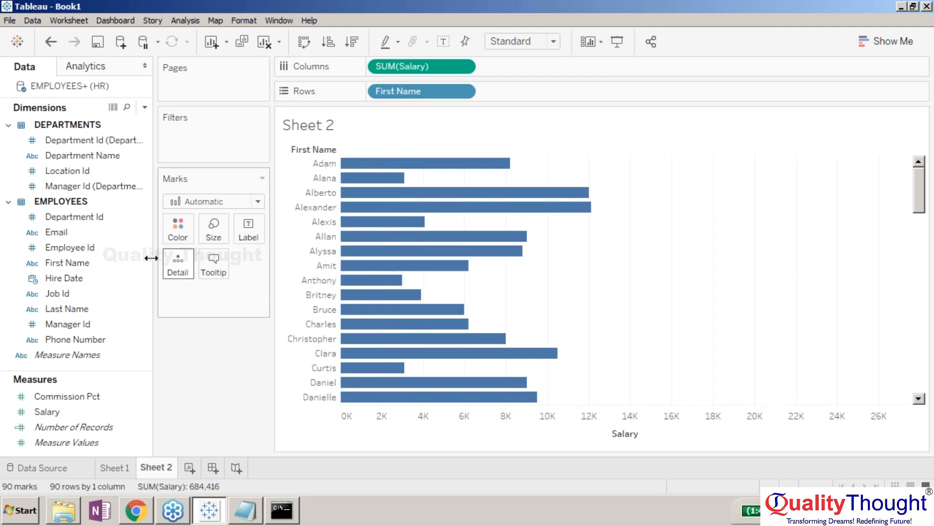
left_click_drag(117, 278, 206, 139)
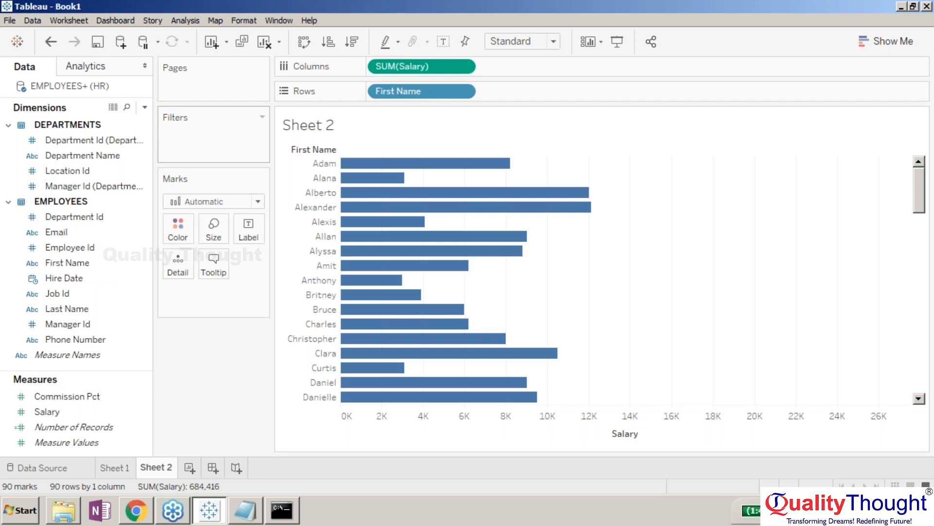
left_click_drag(91, 271, 205, 134)
left_click(394, 162)
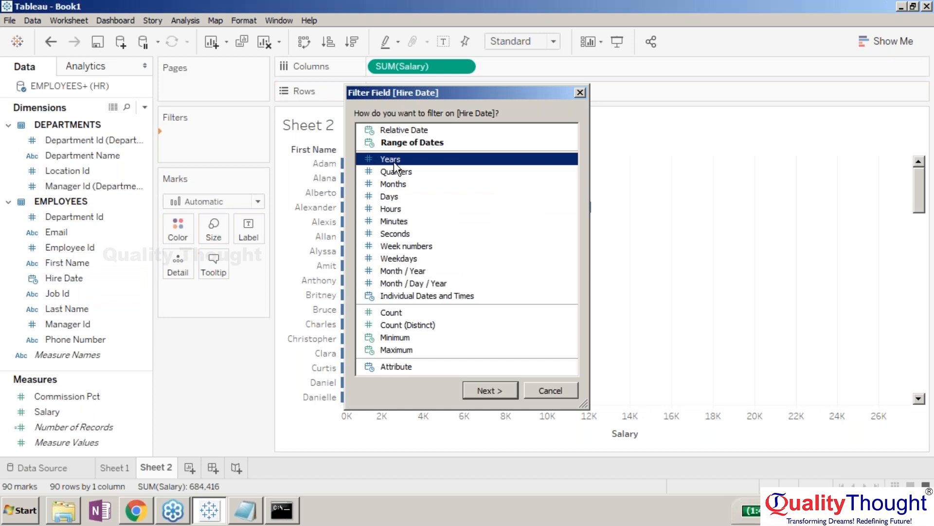
double_click(393, 161)
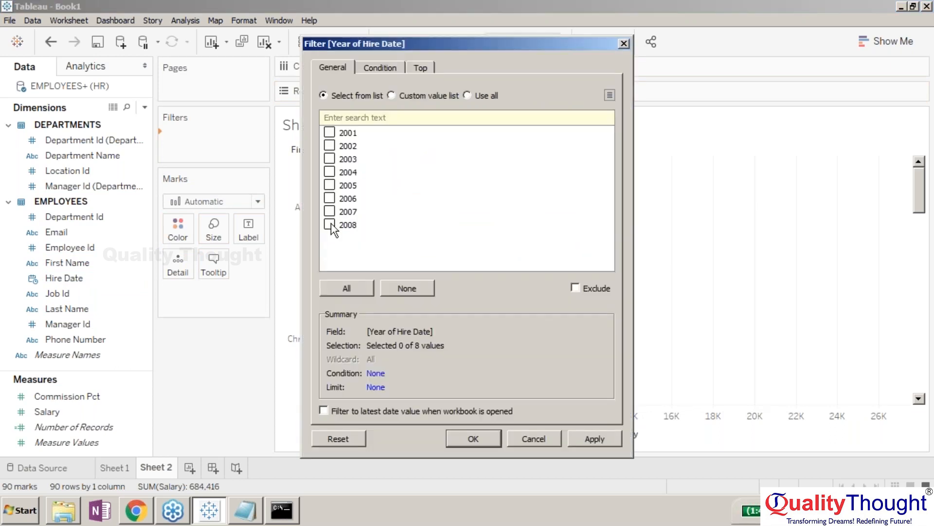
left_click(480, 441)
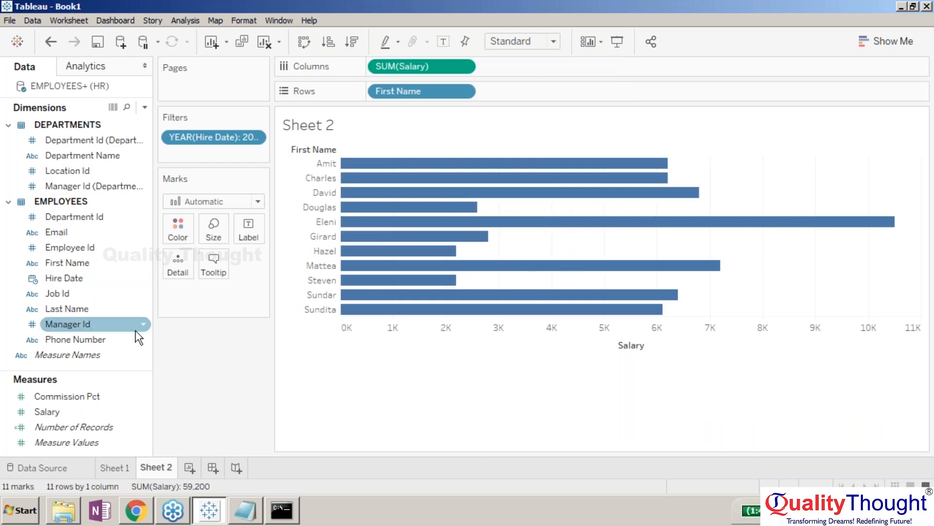
Color the employee bars by the sum of Commission Pct and inspect the bars' commission and salary values.
mouse_move(101, 397)
left_mouse_down()
mouse_move(85, 392)
mouse_move(178, 229)
left_mouse_up()
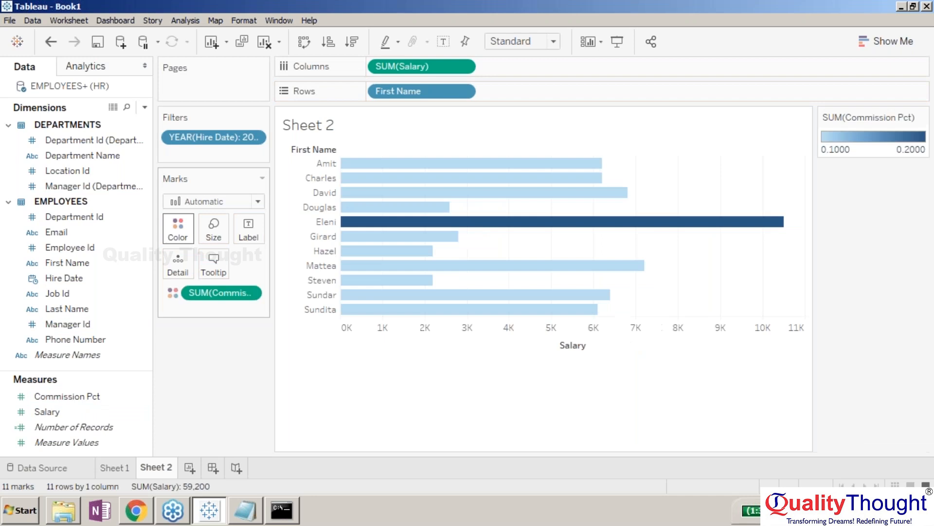
mouse_move(398, 224)
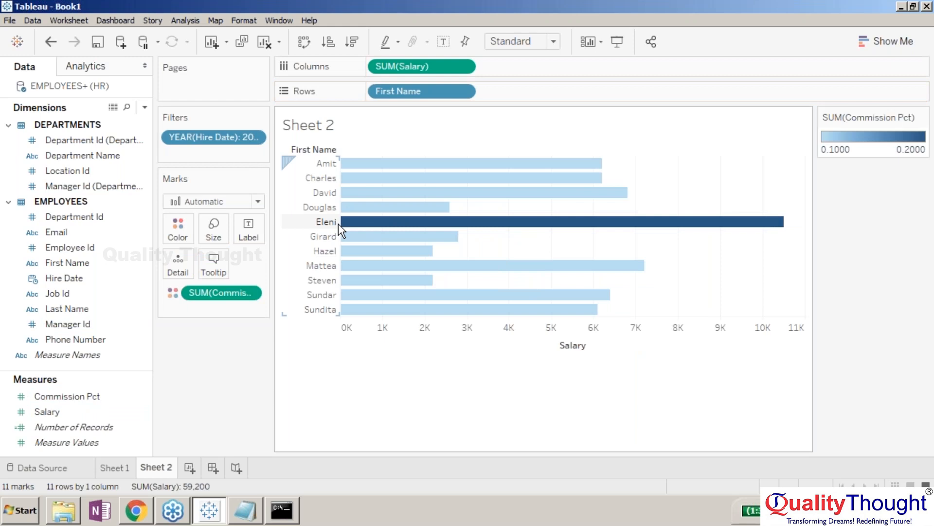
mouse_move(396, 267)
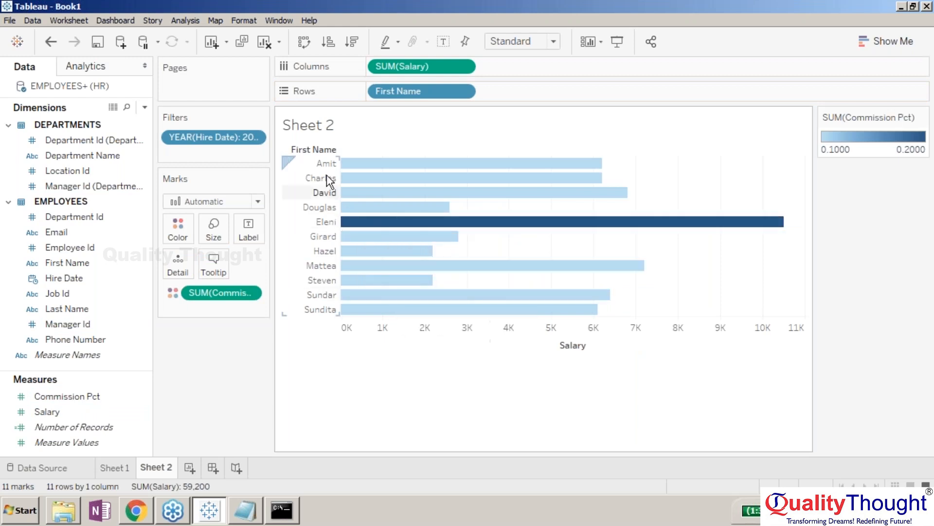
mouse_move(361, 207)
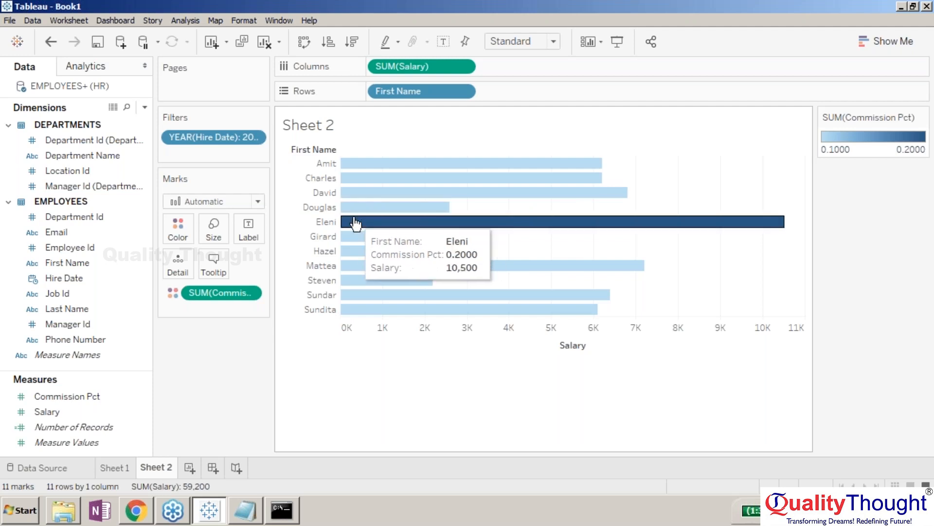
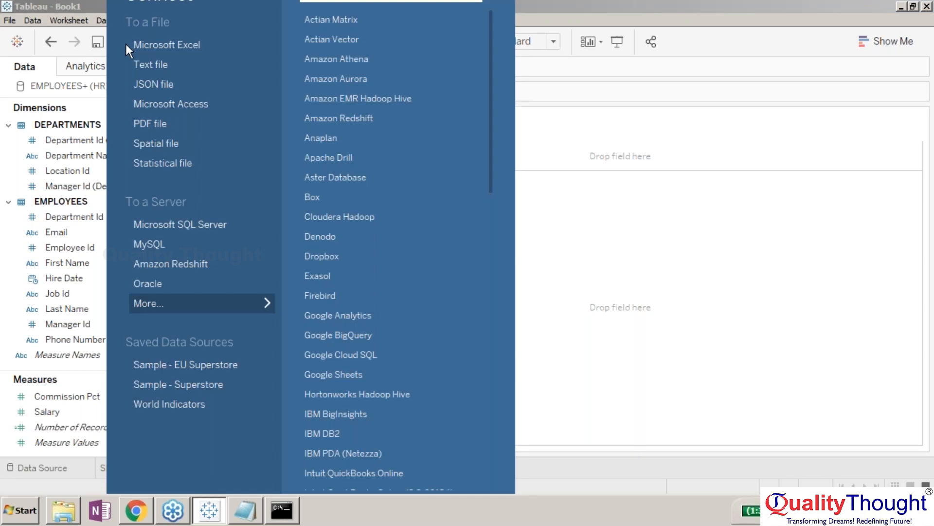
Connect to the World Indicators saved data source and look through its Business, Development, Health and Population measures.
left_click(199, 403)
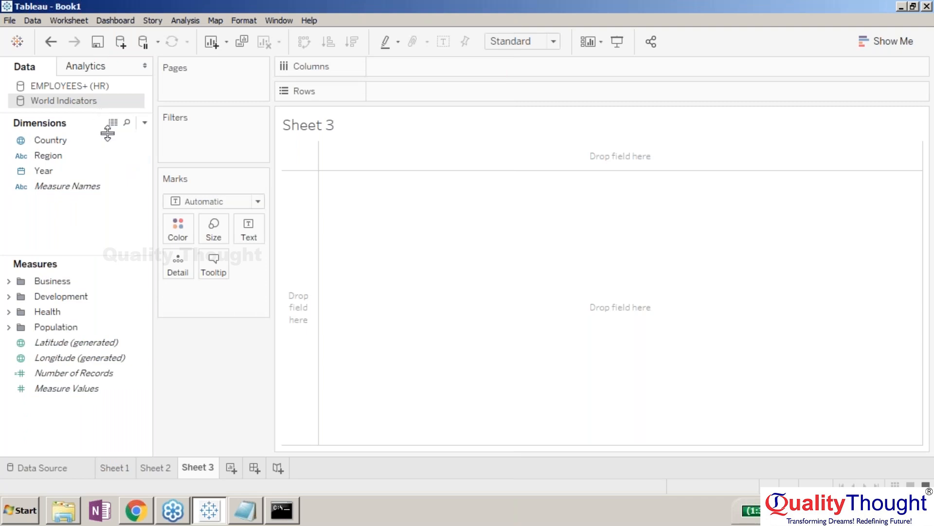
left_click(9, 281)
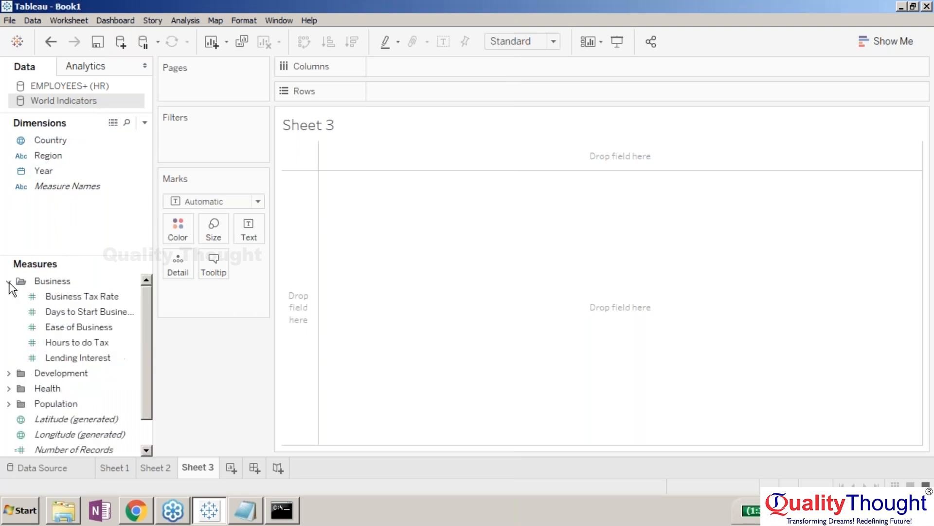
left_click(9, 282)
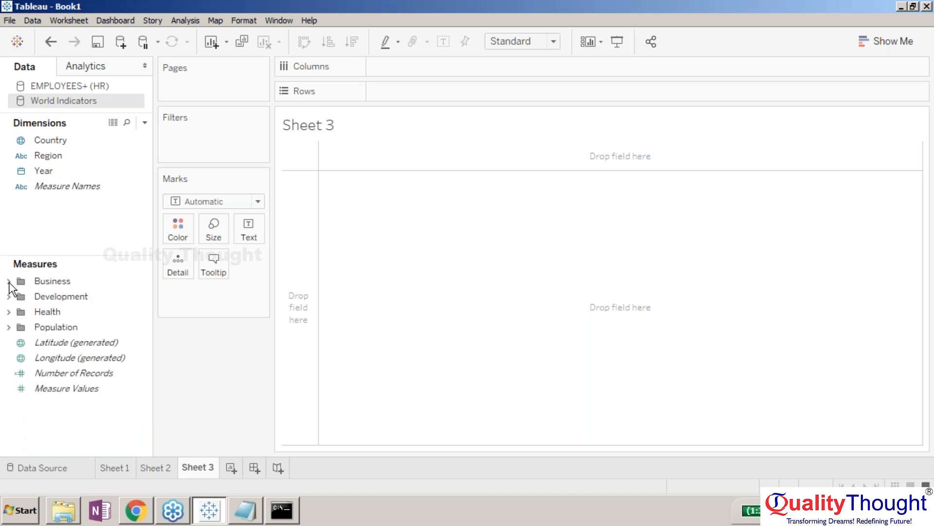
left_click(9, 296)
left_click(8, 296)
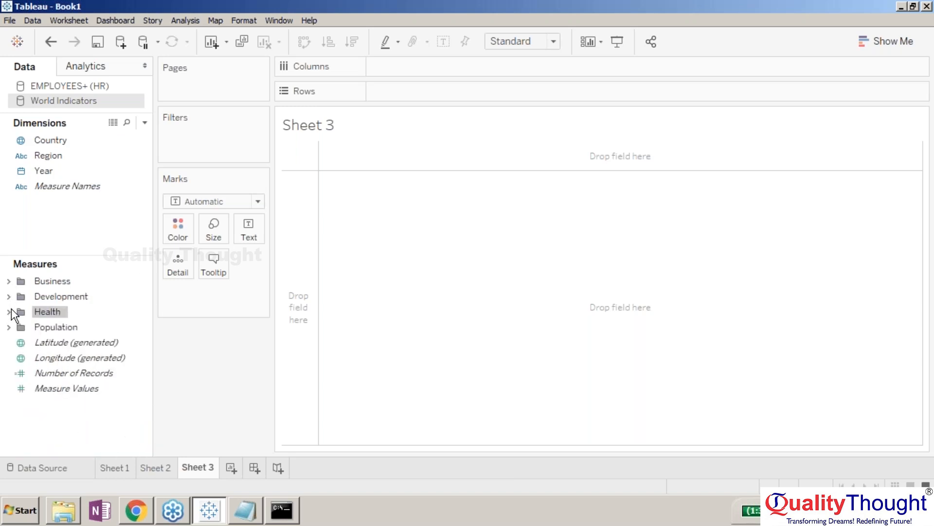
left_click(9, 312)
left_click(10, 312)
left_click(10, 327)
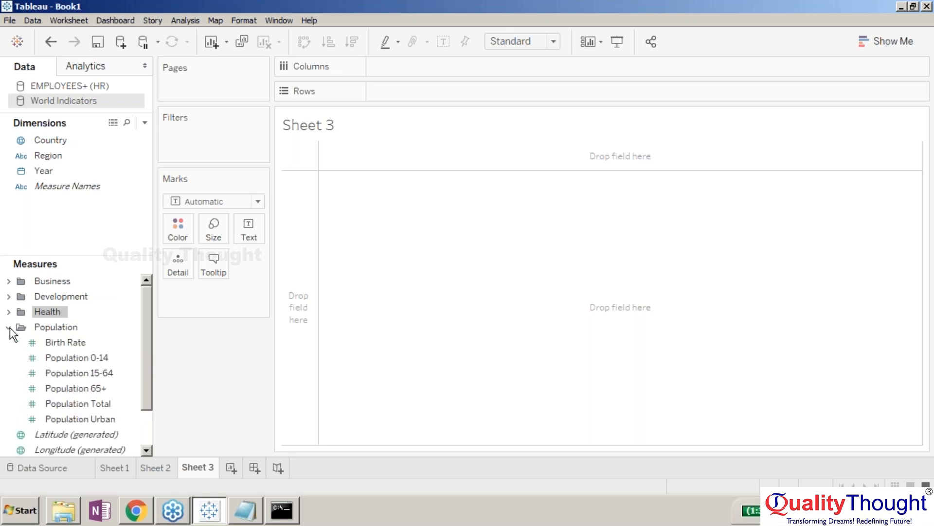
left_click(10, 327)
left_click(10, 327)
left_click(9, 327)
Add the Country dimension to the empty worksheet's view to plot the countries on a world map.
left_click(47, 140)
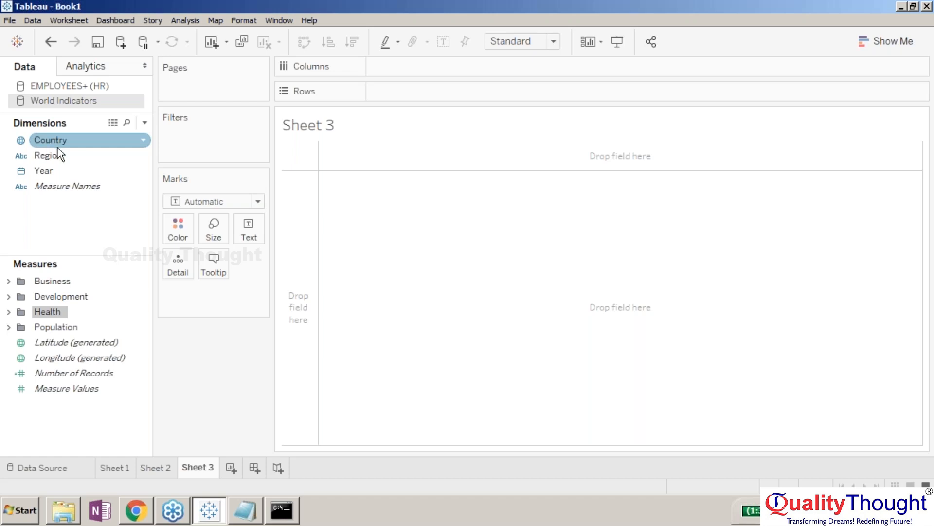
left_click(56, 152)
mouse_move(62, 141)
left_mouse_down()
mouse_move(119, 144)
mouse_move(358, 220)
left_mouse_up()
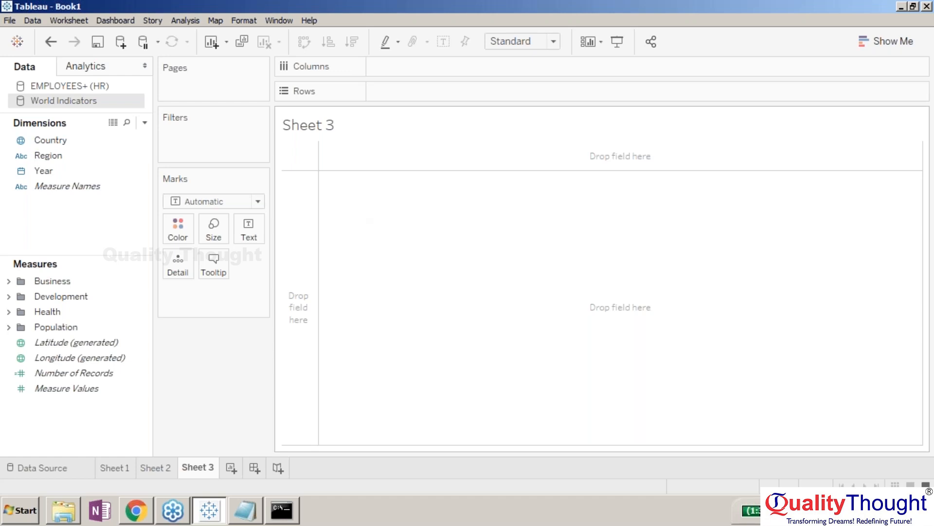
left_click_drag(82, 143, 370, 220)
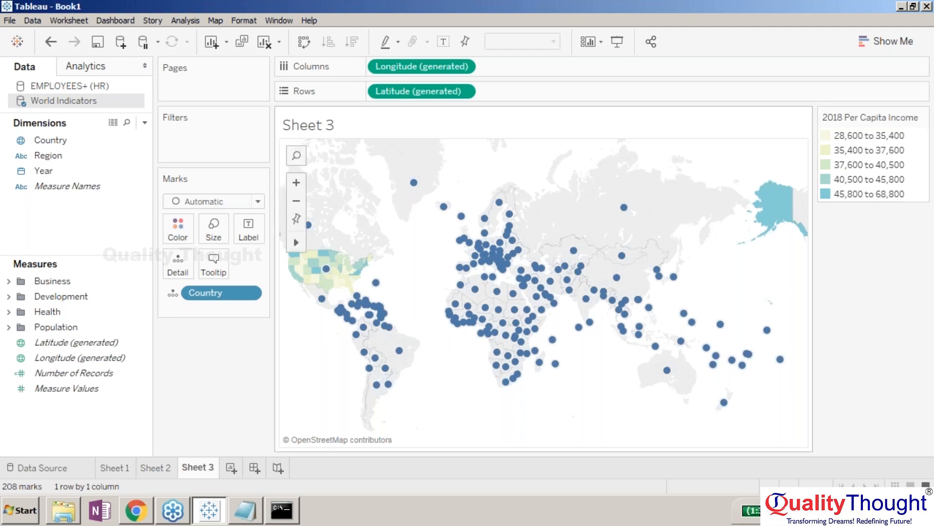
Hide the 2018 Per Capita Income legend card and check which countries the map marks represent.
left_click_drag(825, 128, 518, 189)
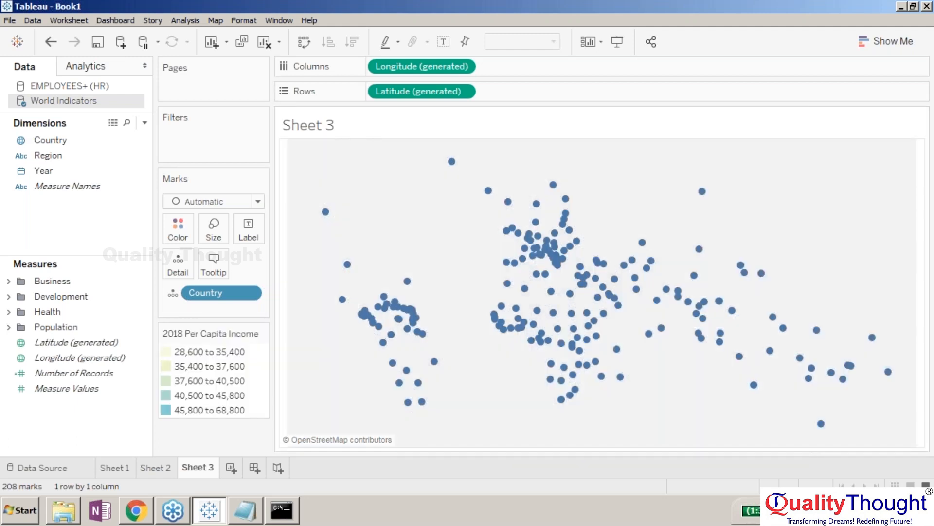
left_click(262, 332)
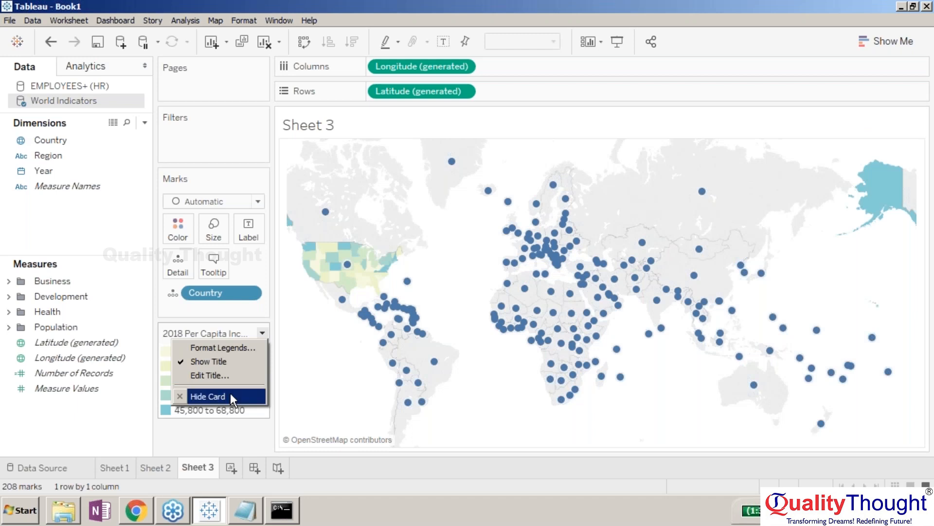
left_click(231, 396)
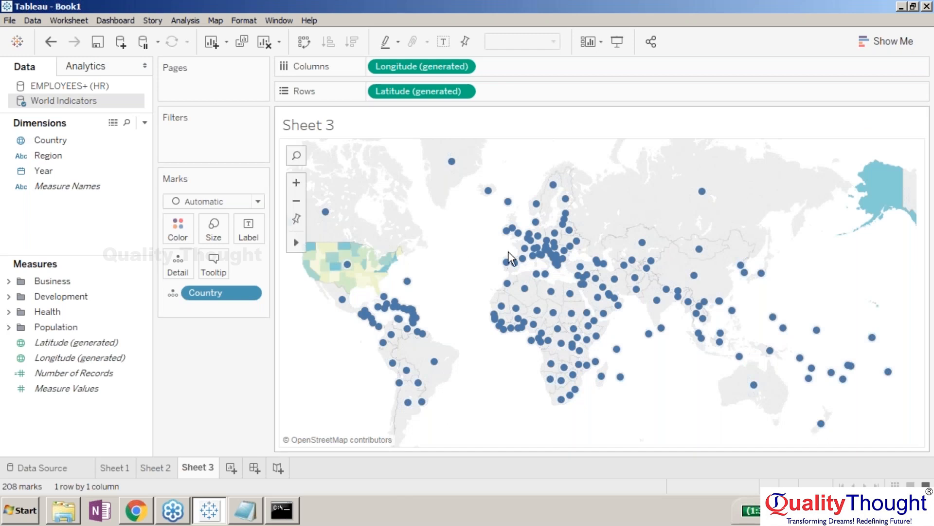
mouse_move(541, 259)
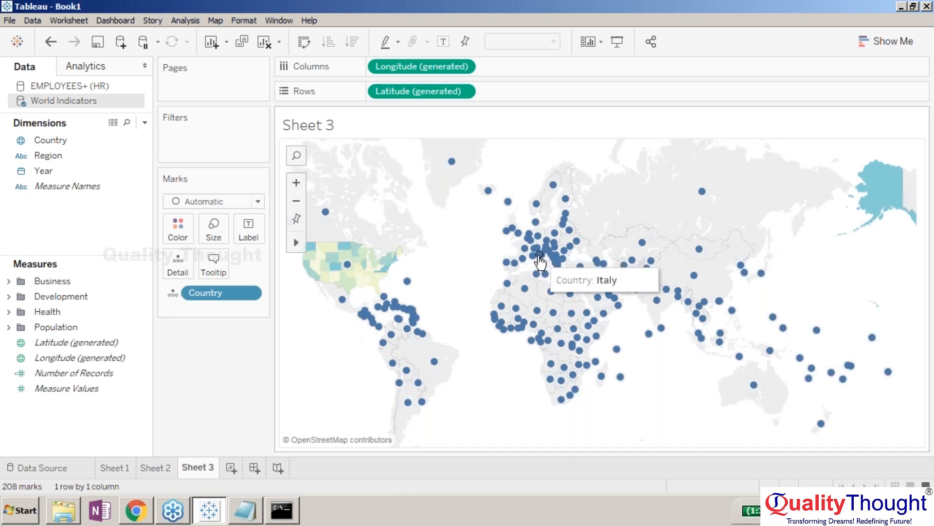
mouse_move(511, 320)
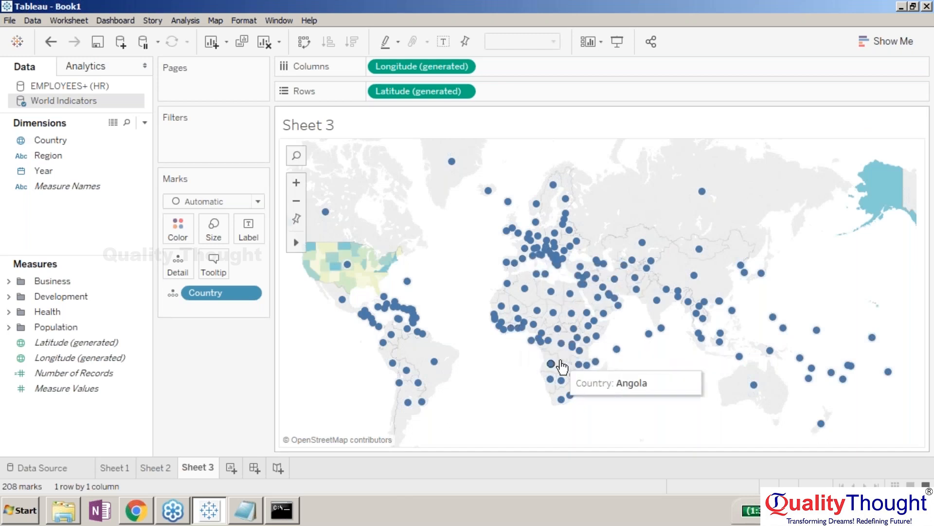
mouse_move(656, 308)
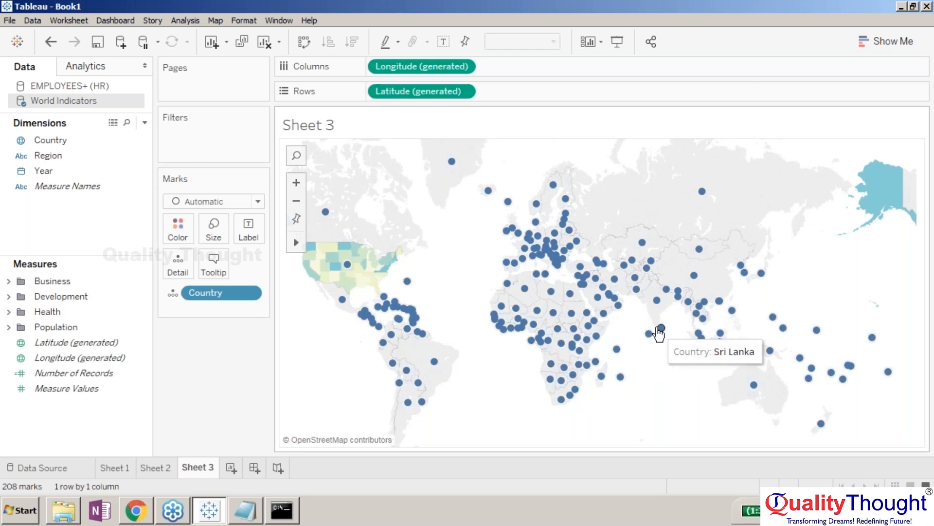
mouse_move(654, 335)
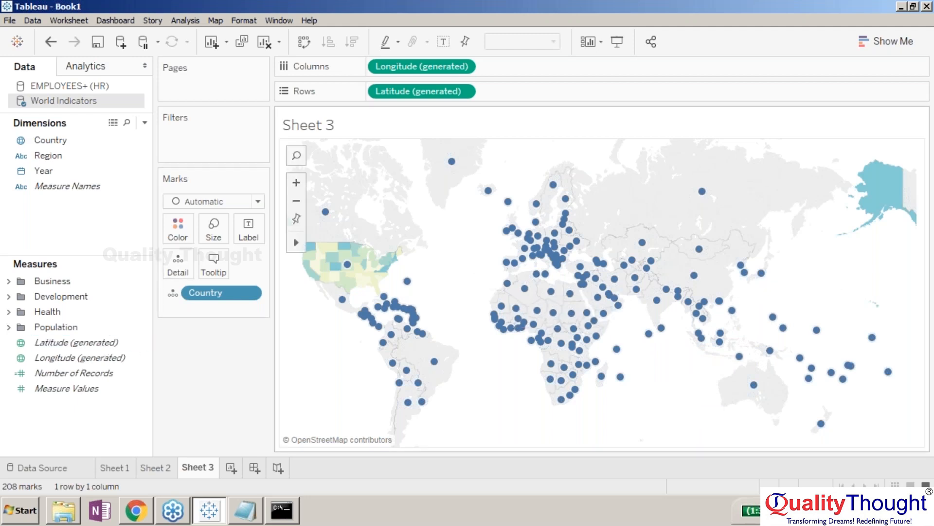
Size the country marks by the sum of Population Total and inspect the population values of the larger marks.
left_click(8, 327)
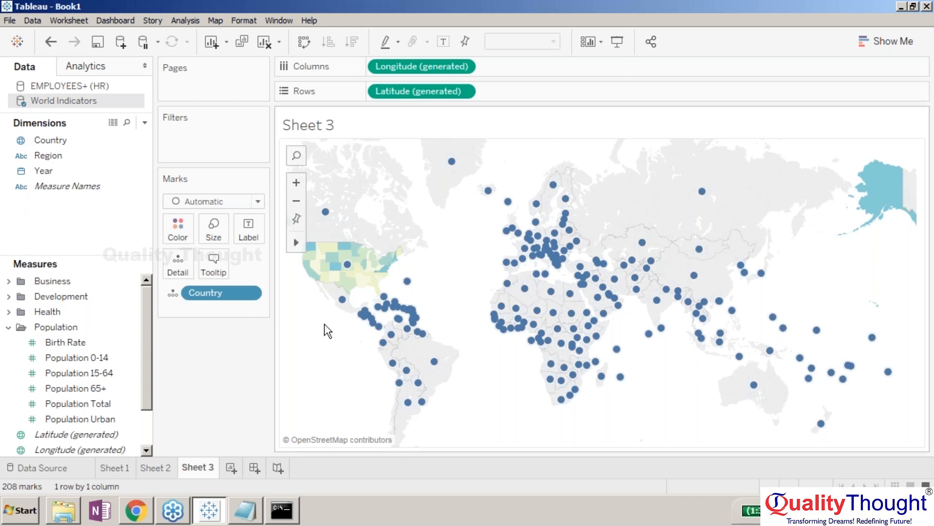
left_click(918, 247)
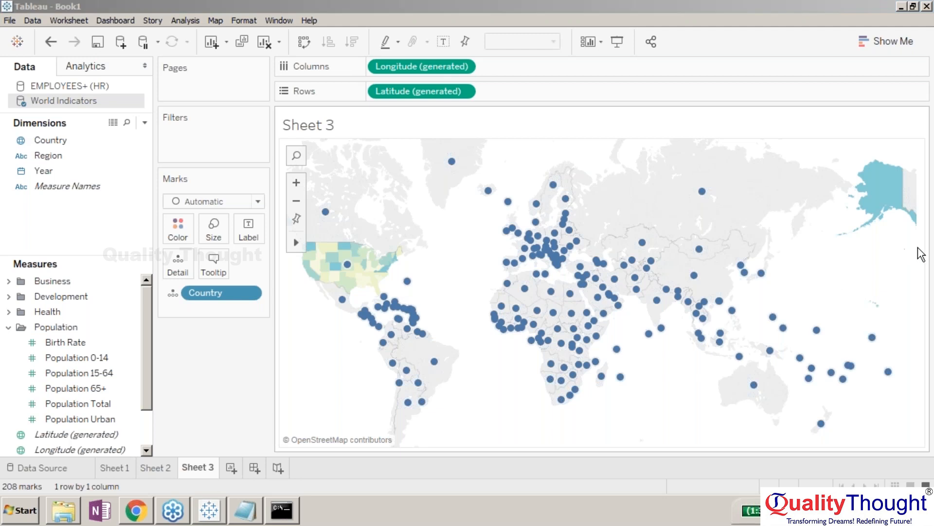
left_click(830, 116)
left_click(552, 166)
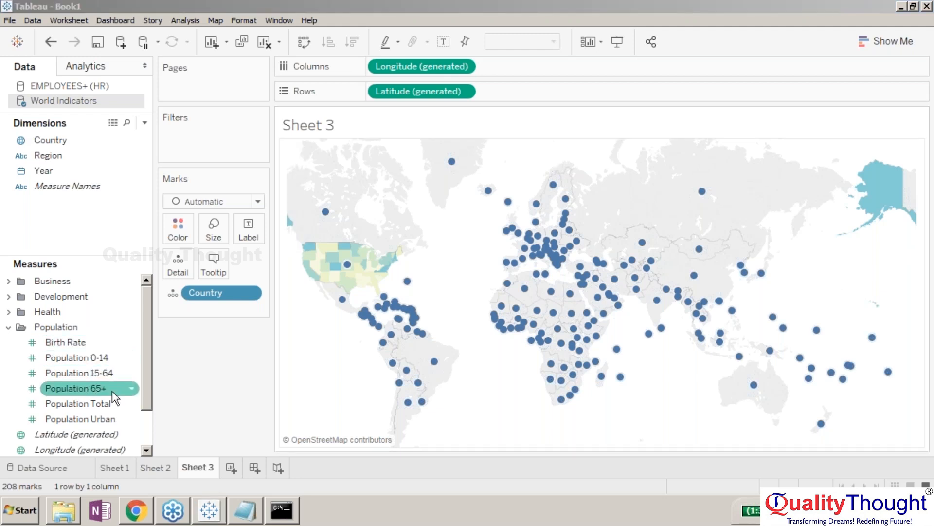
left_click(86, 405)
left_click_drag(86, 403, 213, 228)
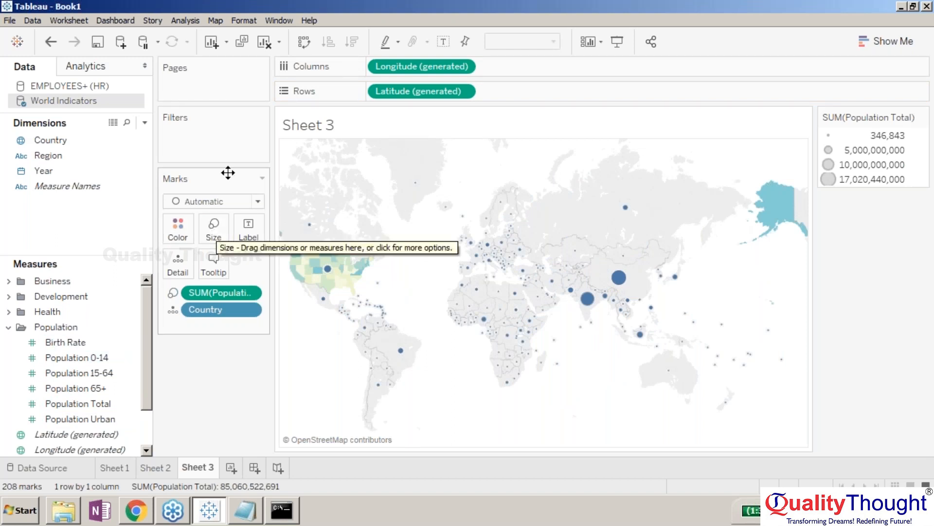
mouse_move(287, 176)
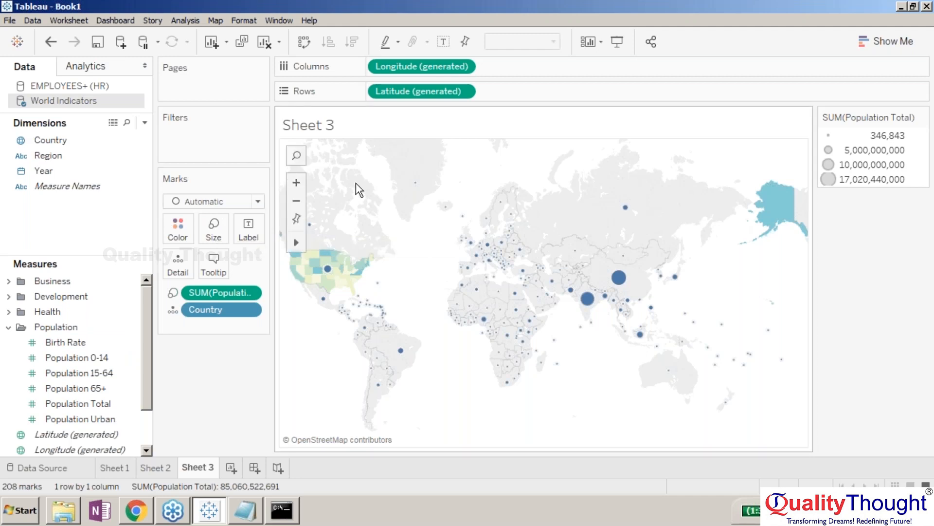
mouse_move(623, 281)
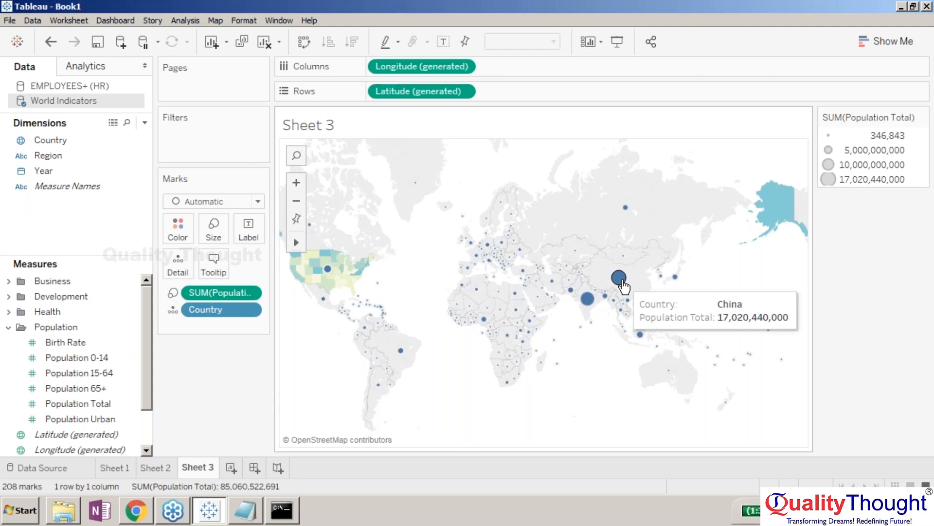
mouse_move(590, 306)
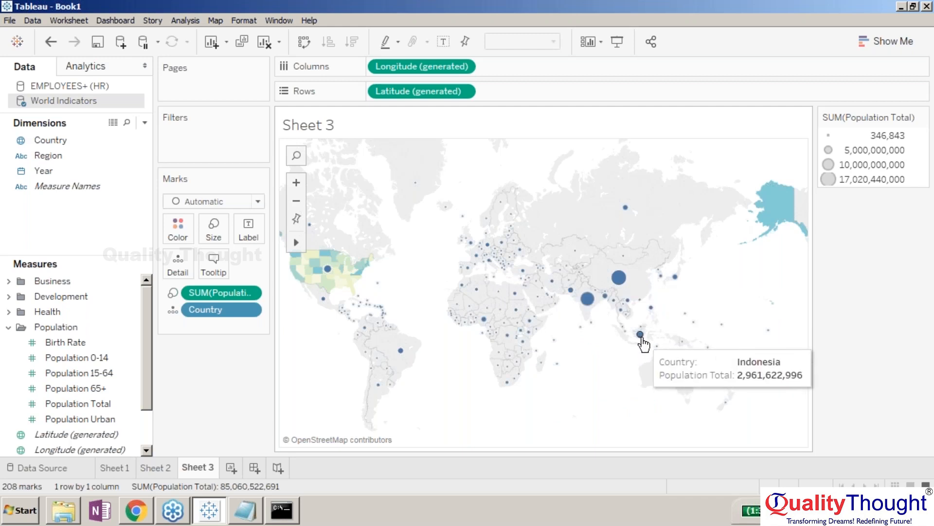
mouse_move(643, 315)
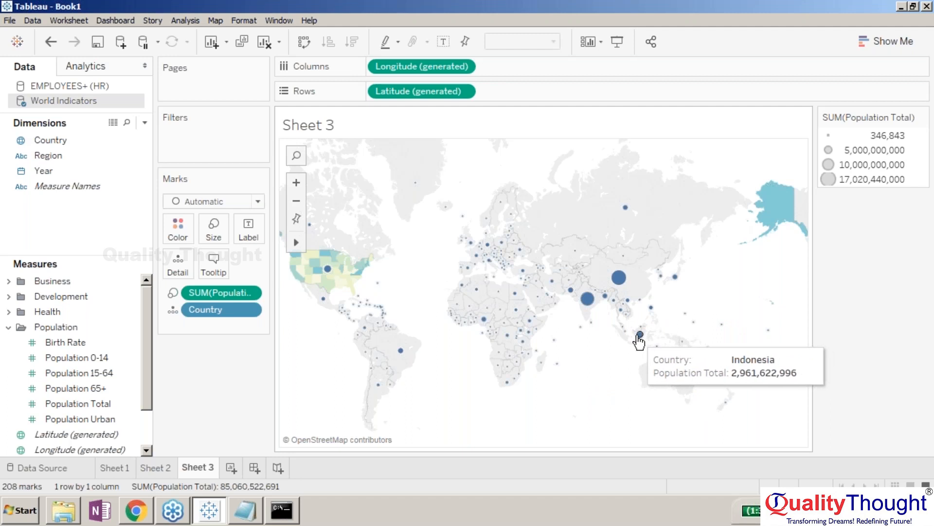
mouse_move(573, 293)
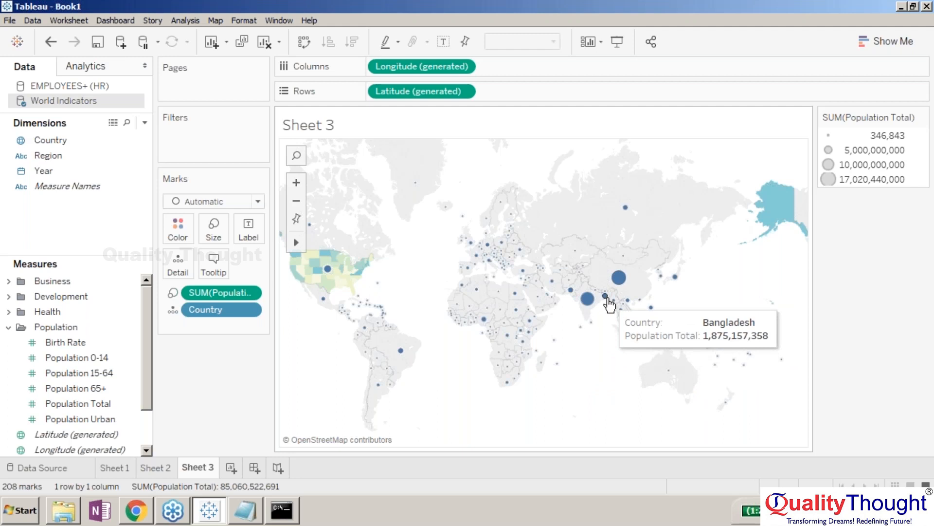
Color the country marks by the sum of Ease of Business from the Business measures.
mouse_move(324, 280)
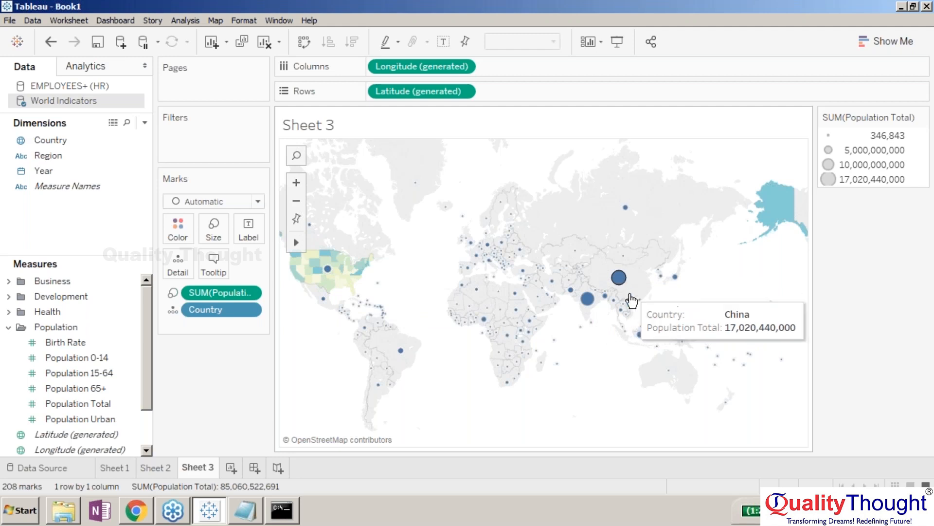
mouse_move(521, 399)
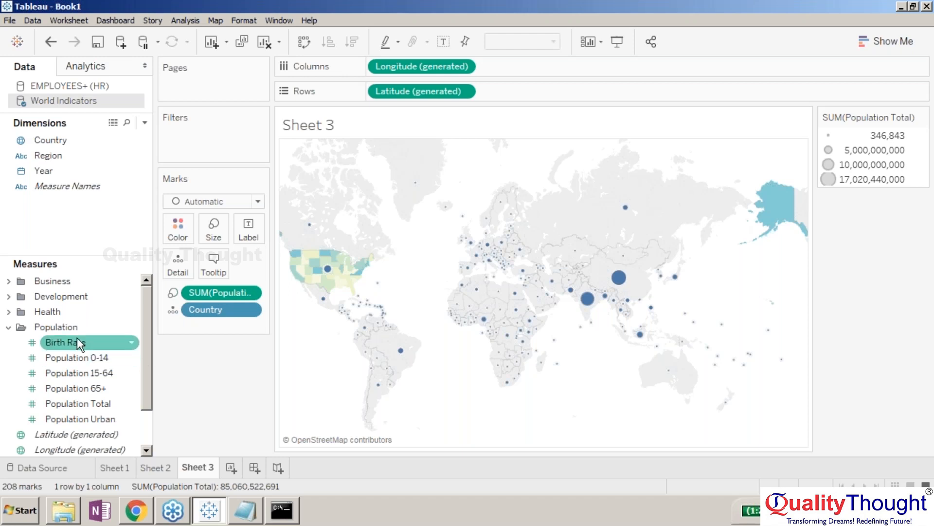
left_click(9, 328)
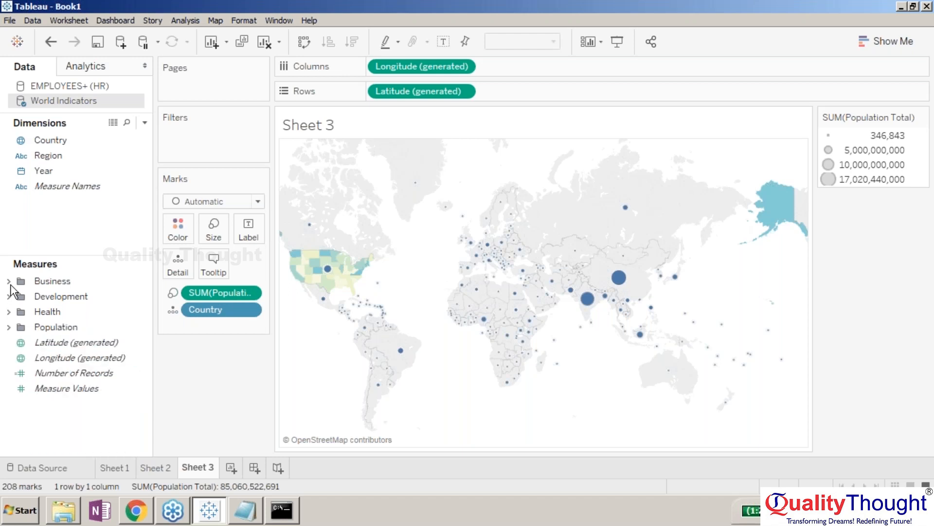
left_click(9, 283)
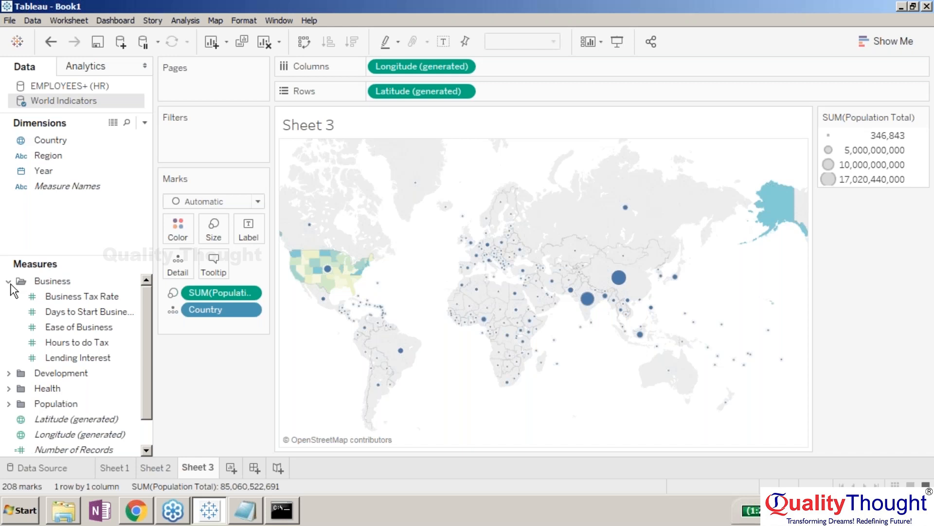
left_click(59, 328)
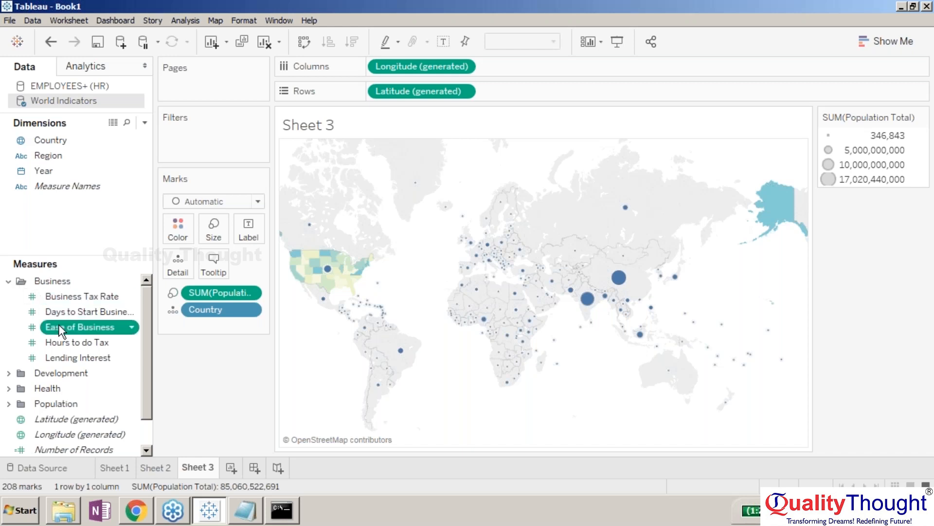
left_click_drag(62, 329, 178, 228)
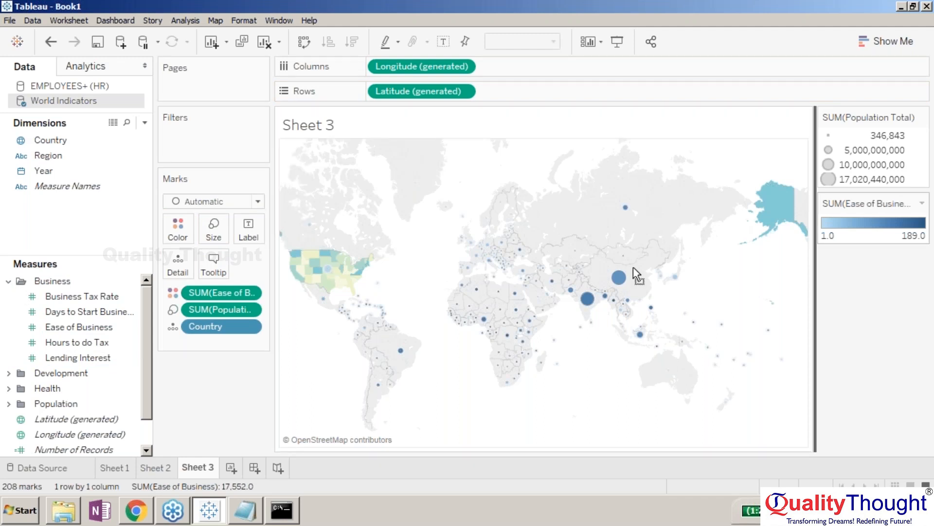
Place the Ease of Business color legend below the Marks card and apply the Red-Green Diverging palette to it.
left_click_drag(364, 317, 180, 378)
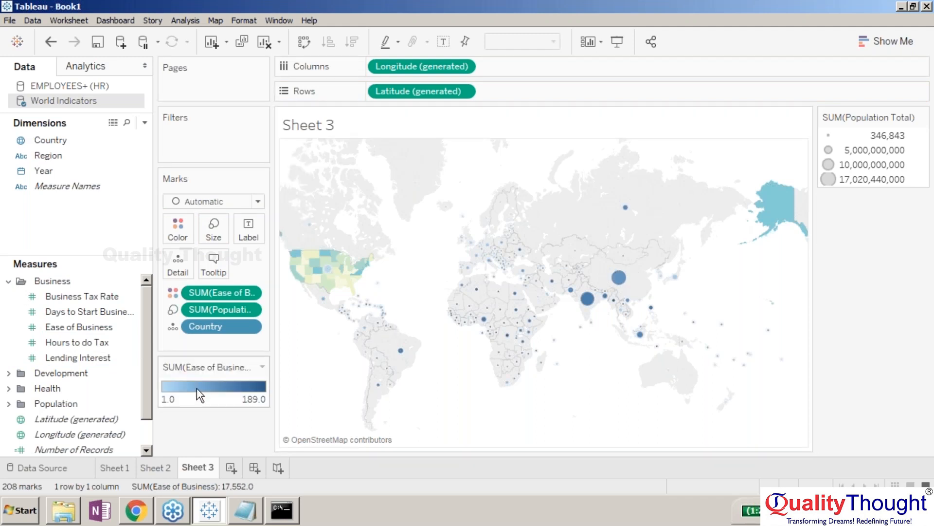
left_click(262, 365)
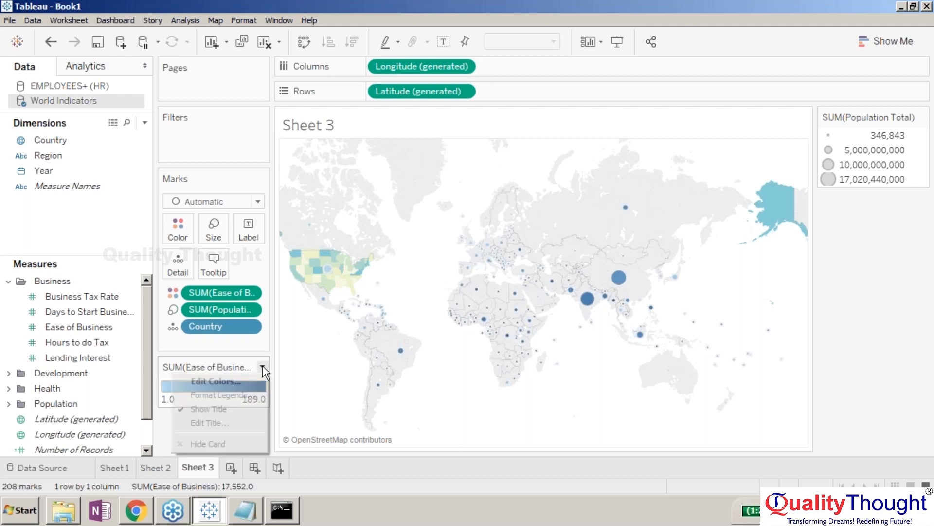
left_click(236, 381)
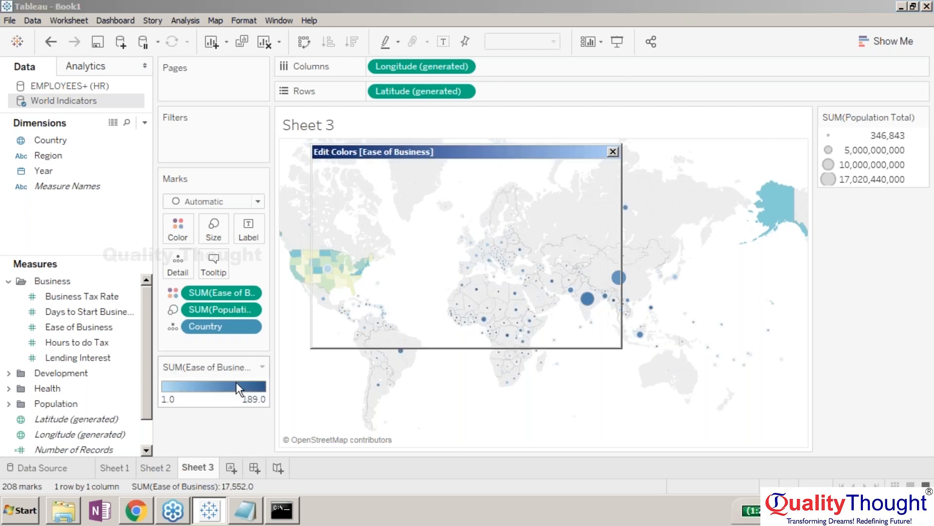
left_click(348, 190)
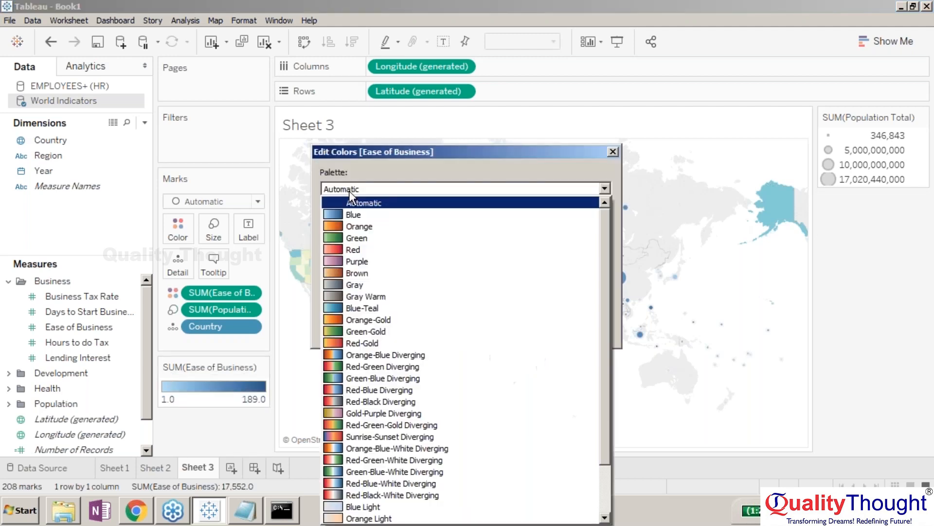
left_click(365, 368)
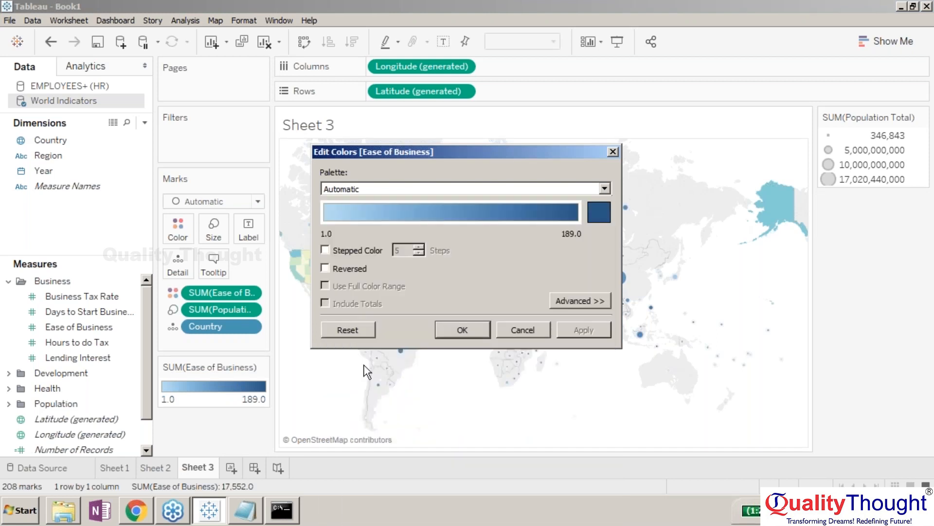
left_click(462, 330)
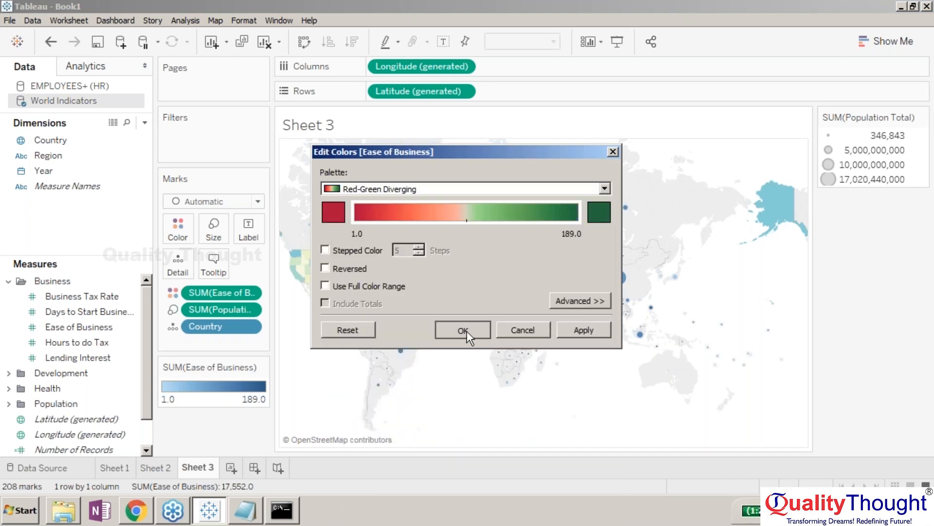
Enable Use Full Color Range for the Ease of Business colors.
left_click(263, 367)
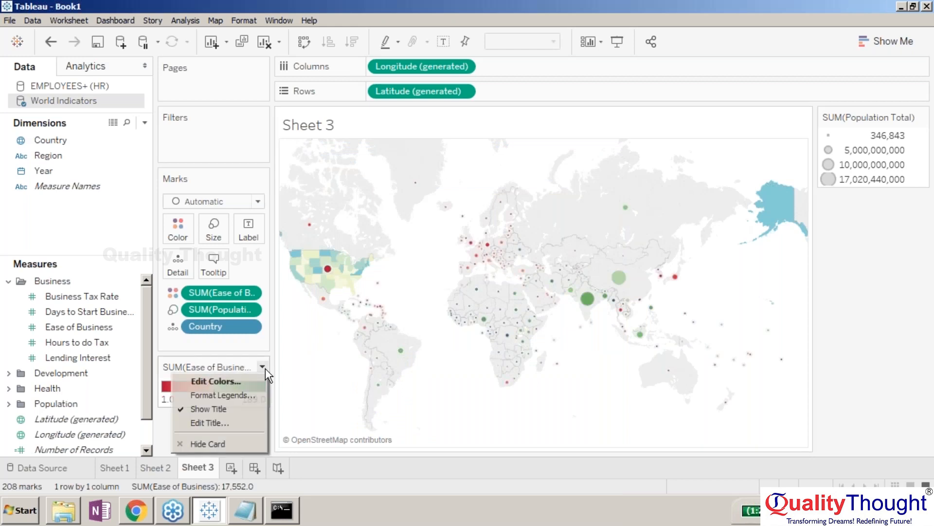
left_click(242, 378)
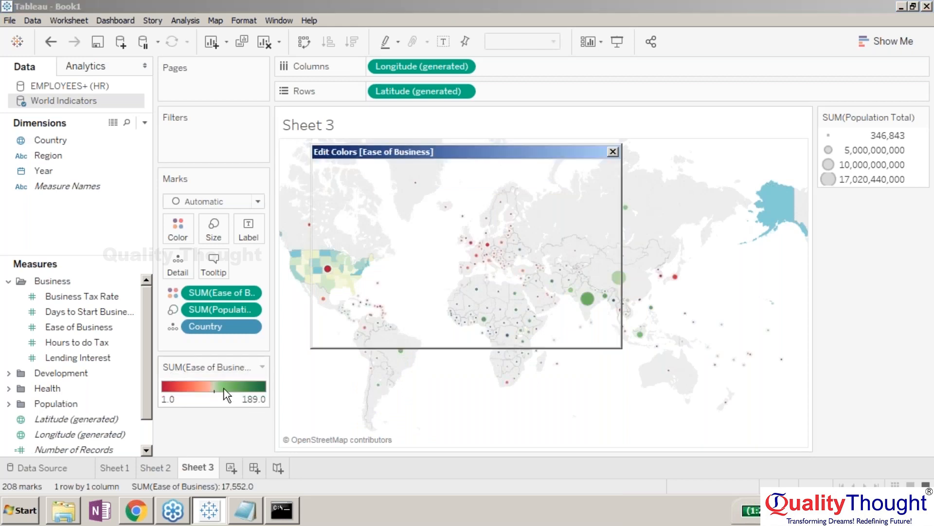
left_click(325, 285)
left_click(451, 329)
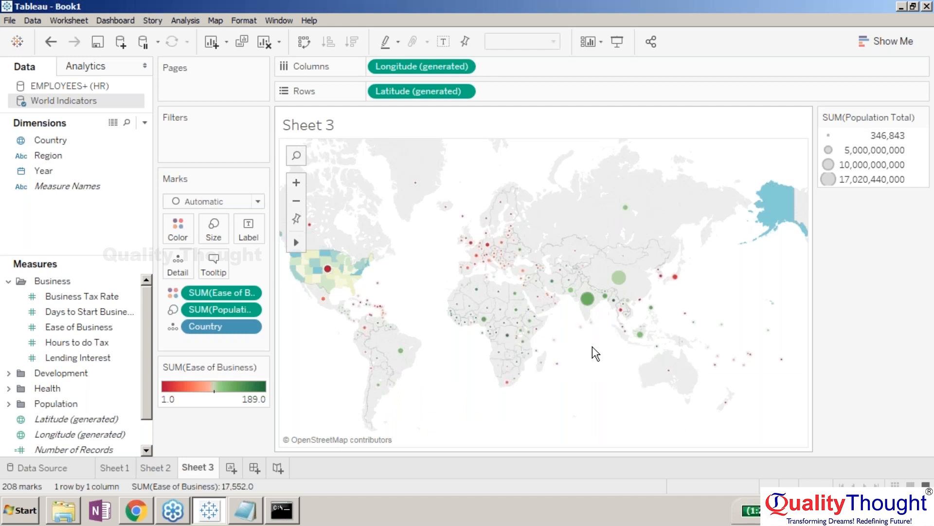
Zoom into central Africa on the map, inspect the values of Congo, Dem. Rep., and reset the map.
mouse_move(445, 207)
mouse_move(297, 247)
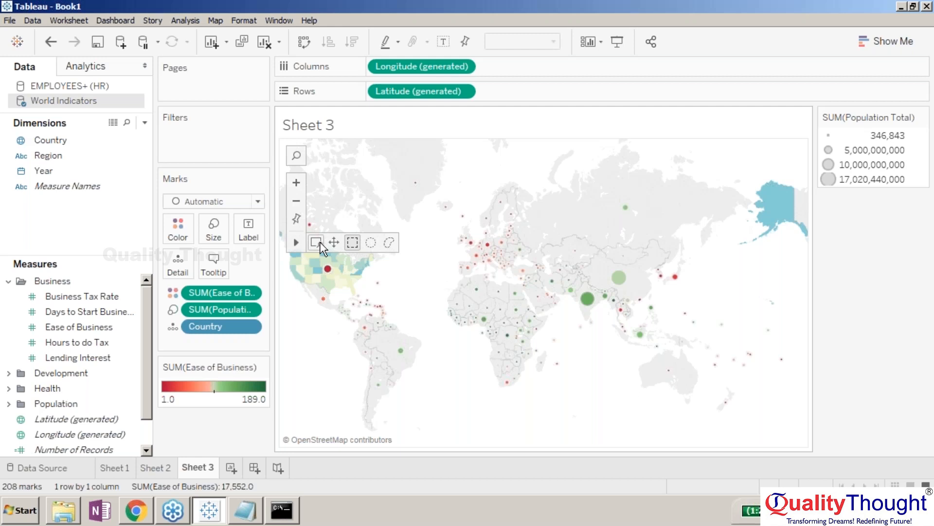
left_click(316, 242)
left_click(466, 346)
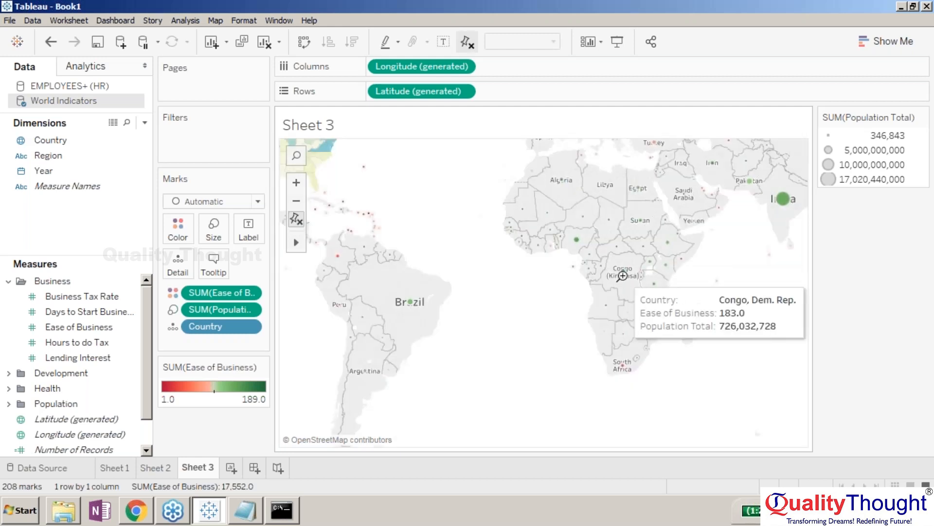
left_click(623, 275)
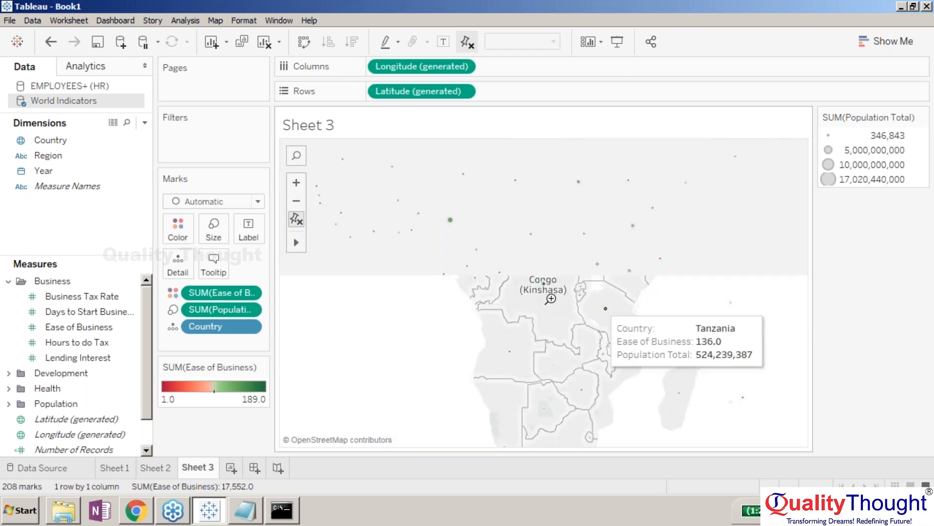
left_click(570, 312)
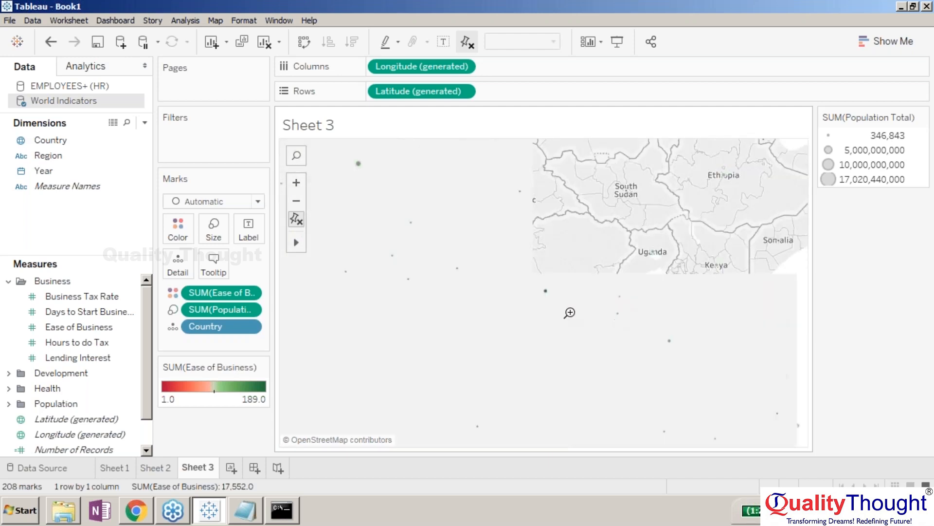
mouse_move(546, 291)
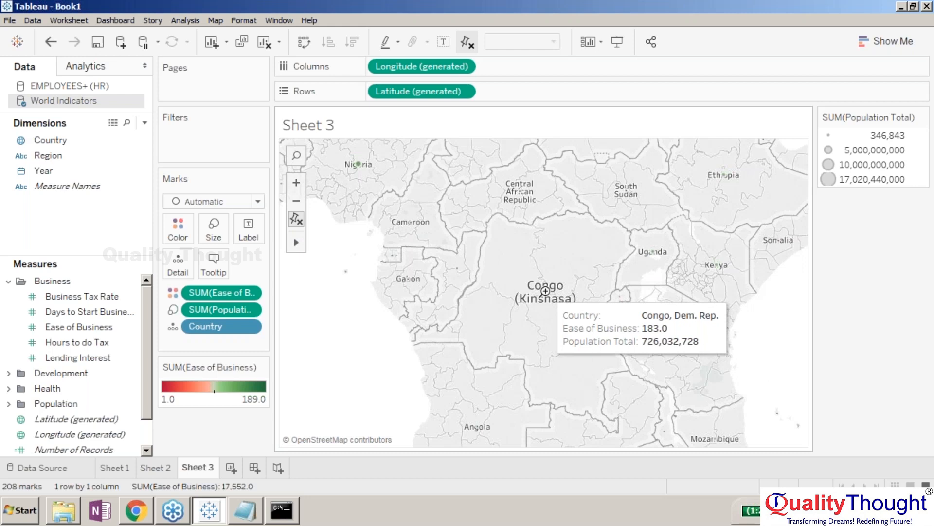
mouse_move(297, 242)
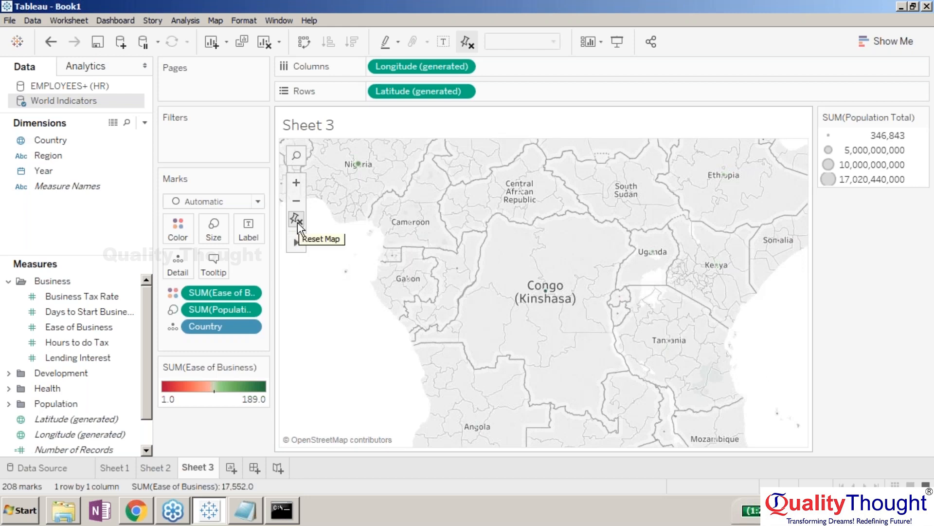
left_click(297, 220)
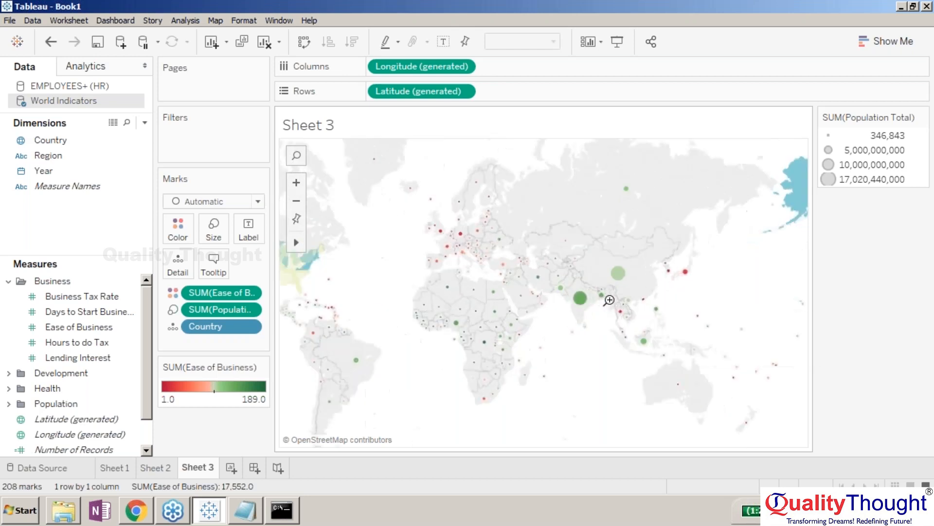
Zoom the map in on India and China to view their marks and reset it to the whole world.
left_click(609, 300)
left_click(550, 293)
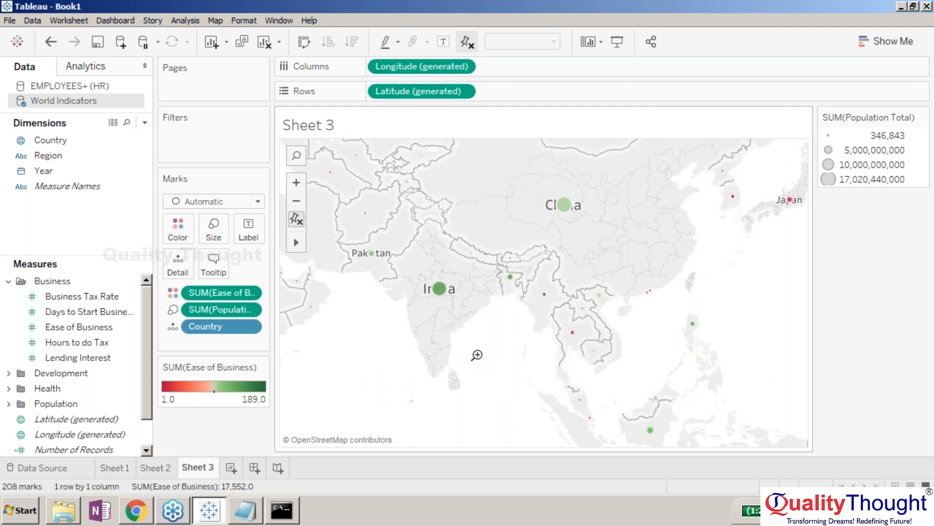
left_click(303, 218)
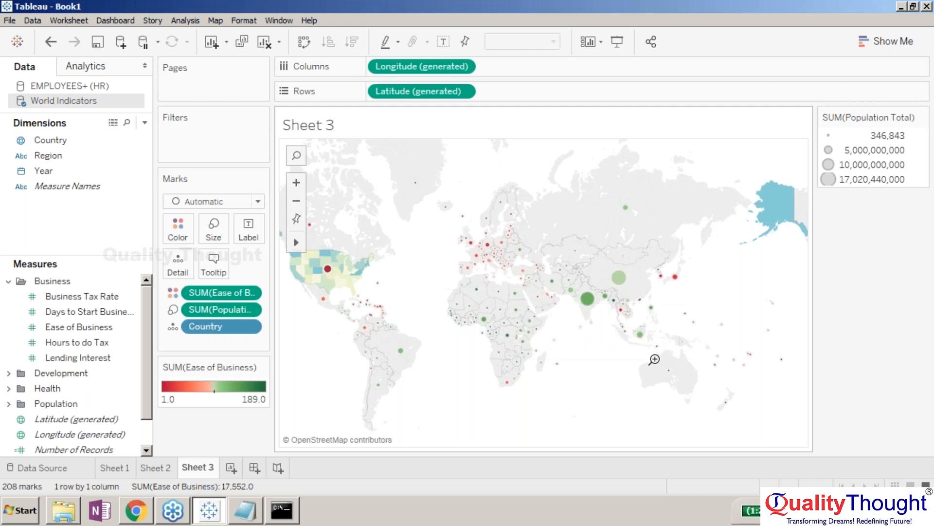
Compare the Ease of Business and Population Total values of India, Libya and the United States on the map.
mouse_move(589, 301)
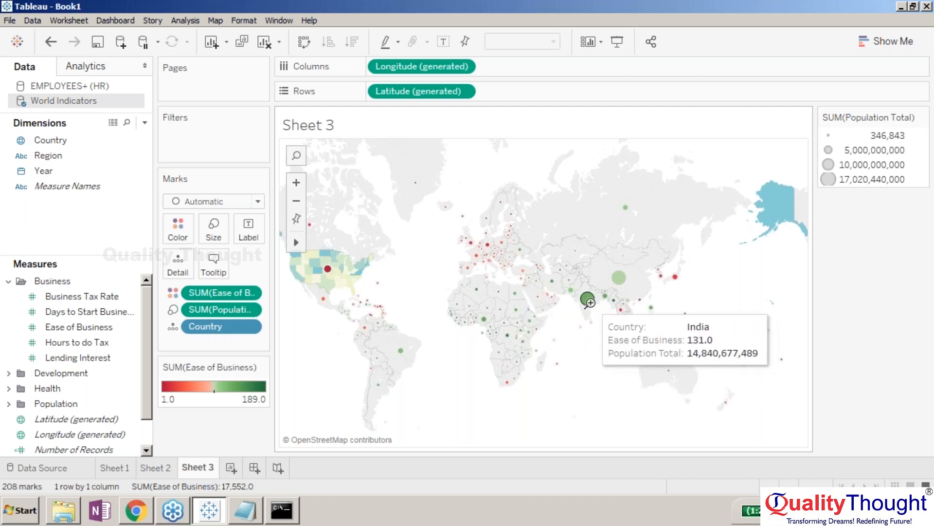
mouse_move(517, 318)
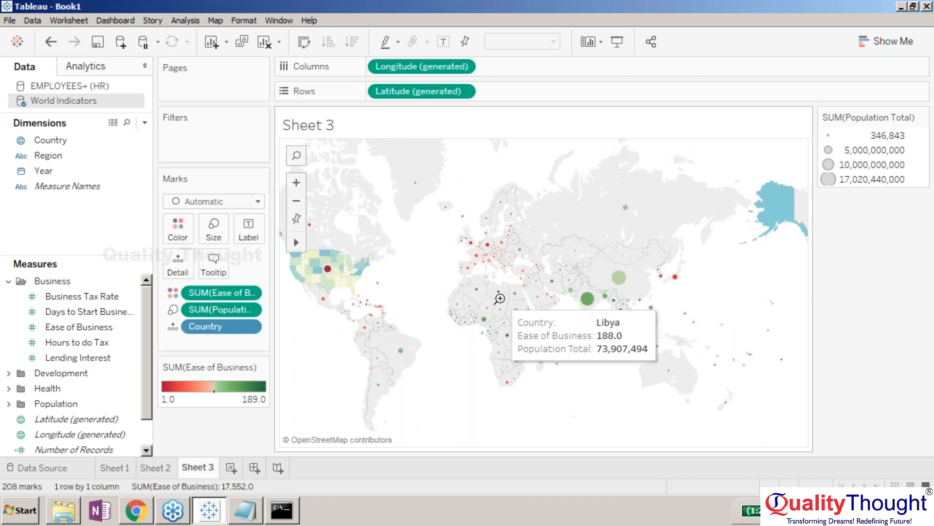
mouse_move(327, 270)
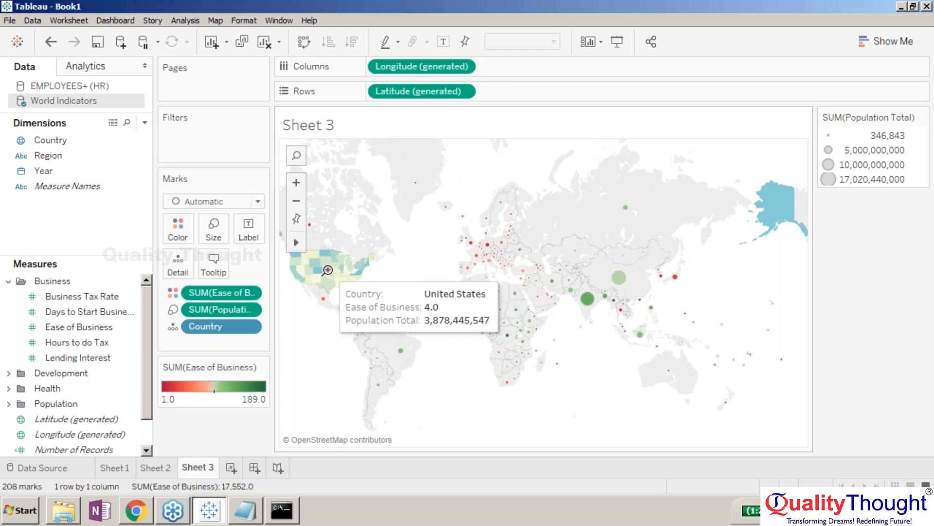
mouse_move(405, 349)
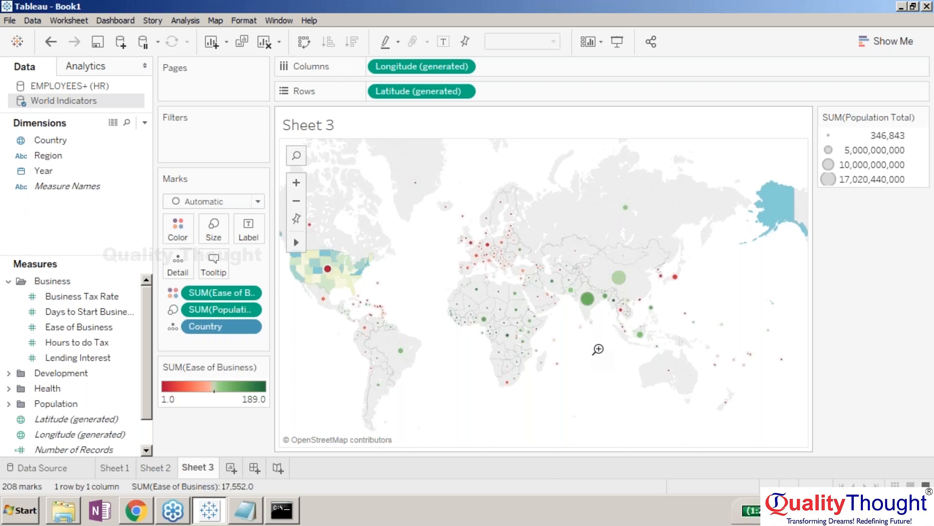
Zoom in on the Indian Ocean region of the map and reset the map to its full extent.
scroll(598, 349, "up", 1)
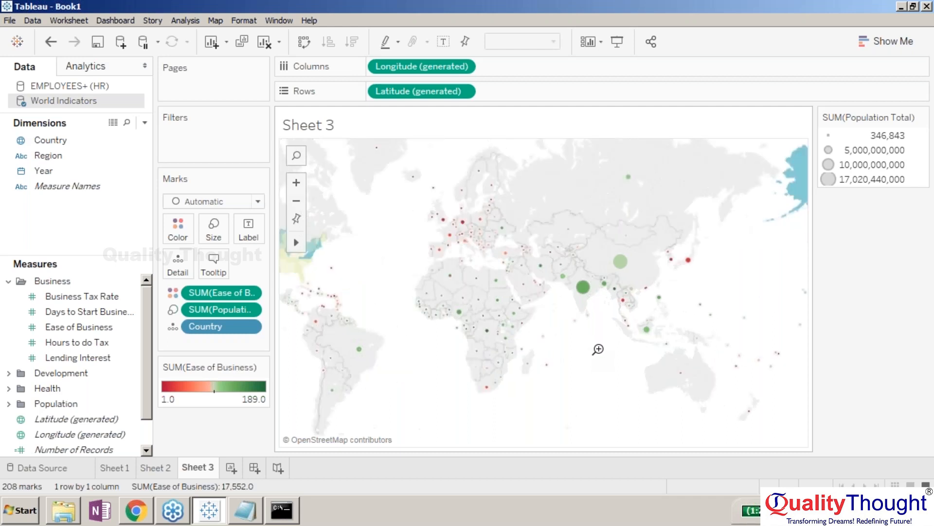
scroll(598, 349, "up", 1)
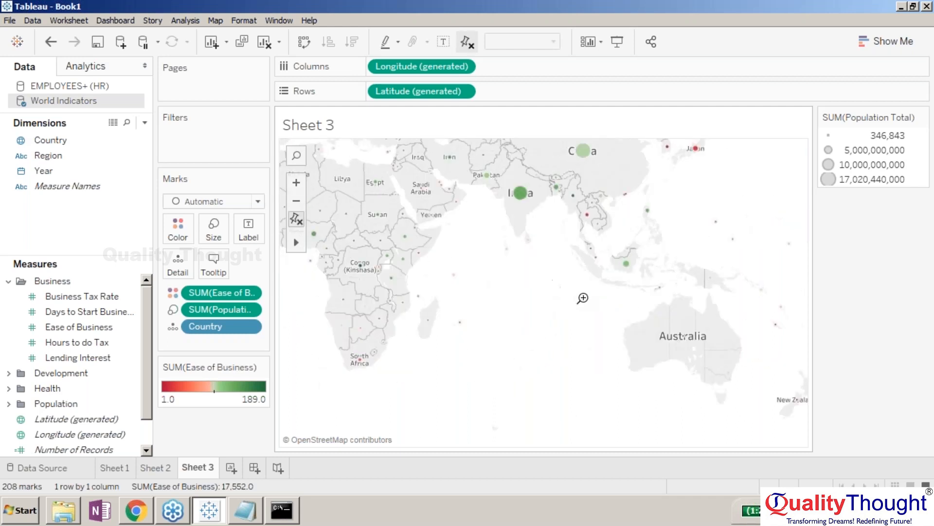
scroll(583, 298, "up", 2)
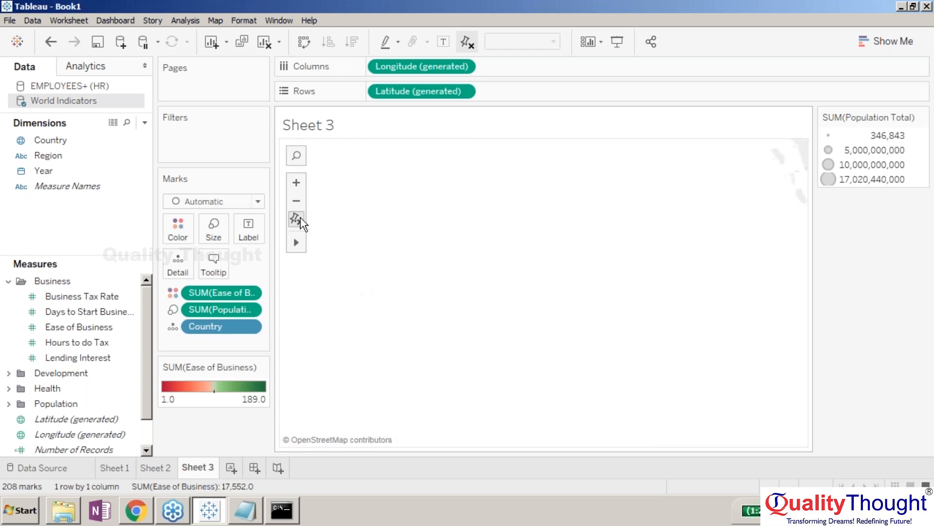
left_click(296, 219)
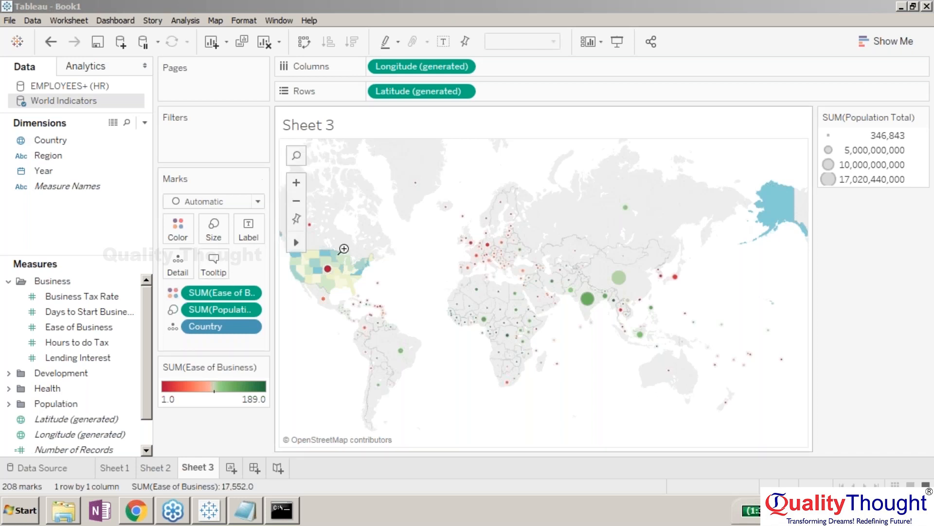
Review the fields and options that define the country marks' tooltip and close its editor without changing anything.
mouse_move(326, 268)
left_click(213, 265)
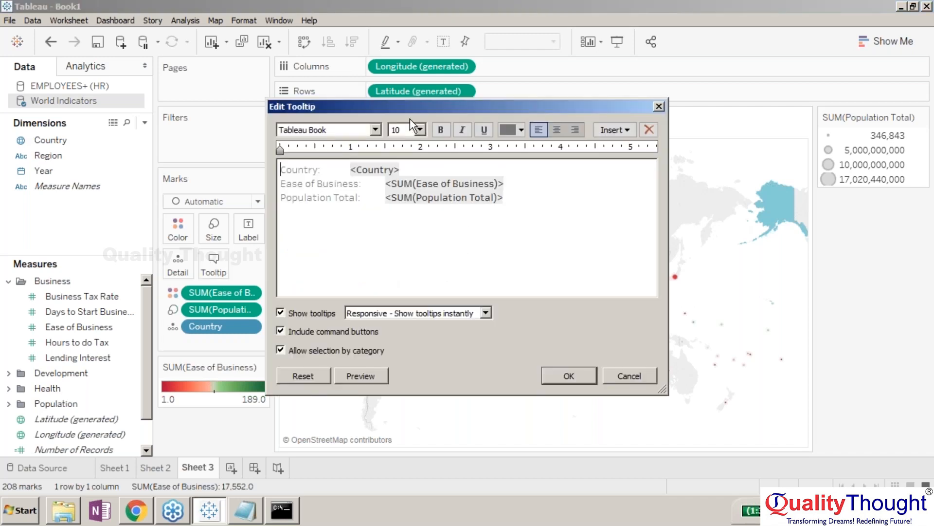
left_click_drag(407, 111, 184, 88)
left_click(411, 349)
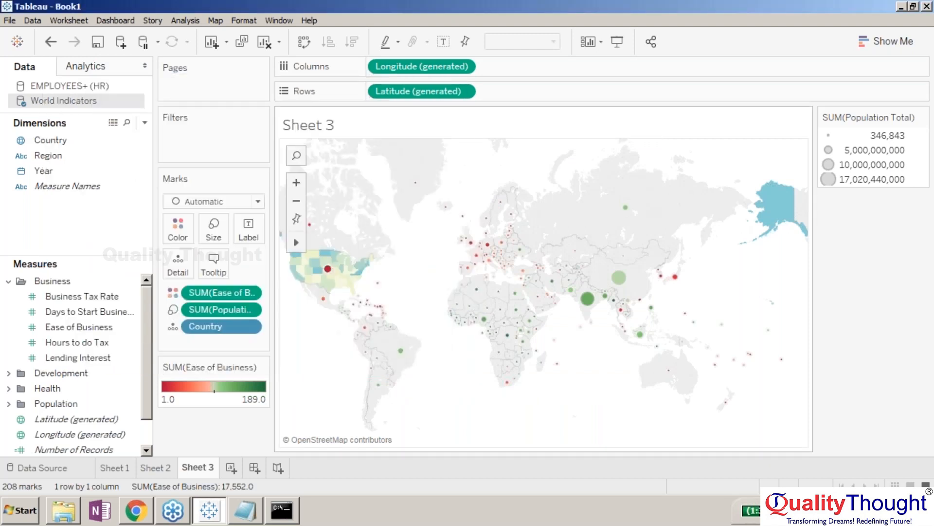
Display the analytics options available for the country map.
left_click(95, 68)
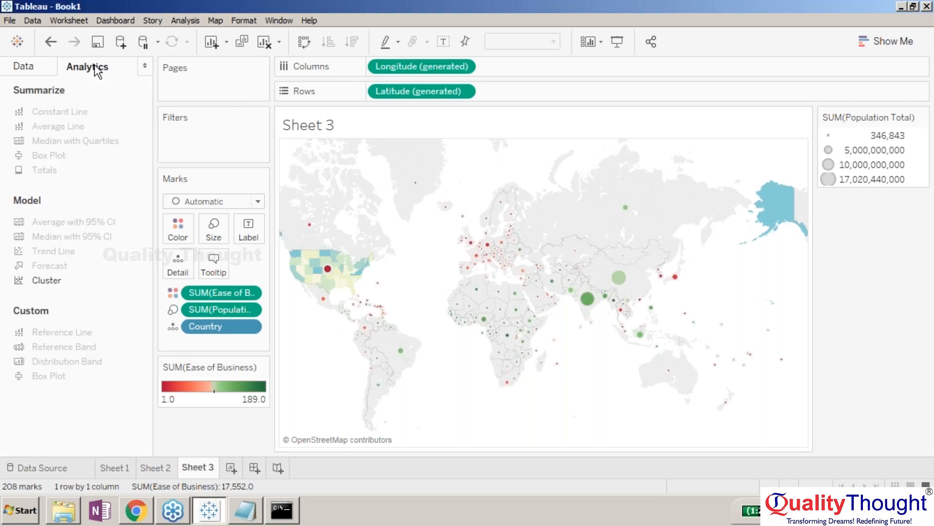